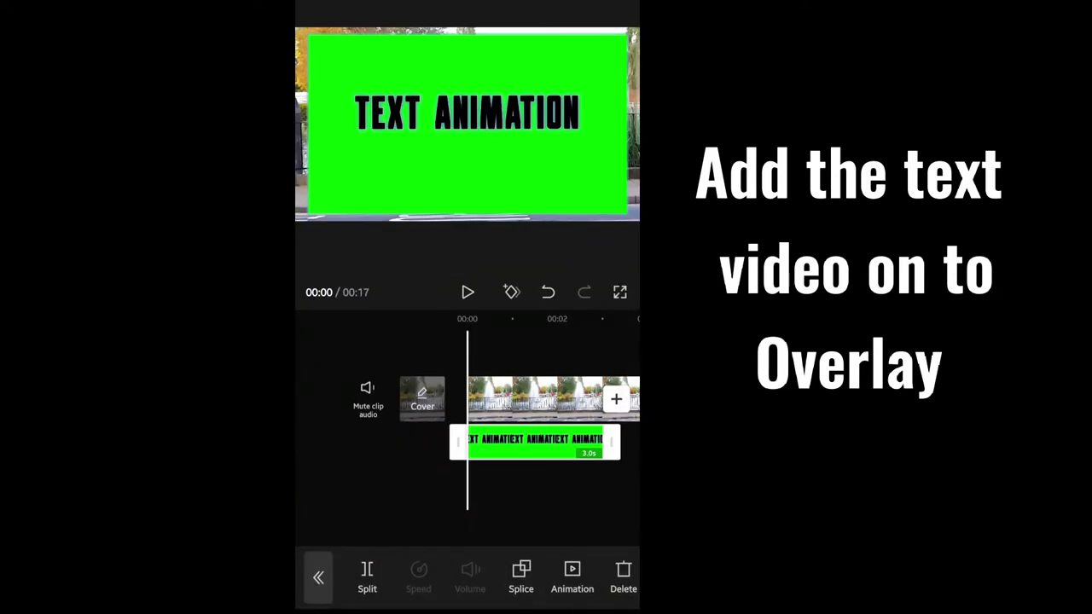
Step: Stretch the TEXT ANIMATION overlay clip to run the full 17.5-second street video
scroll(467, 417, "right", 5)
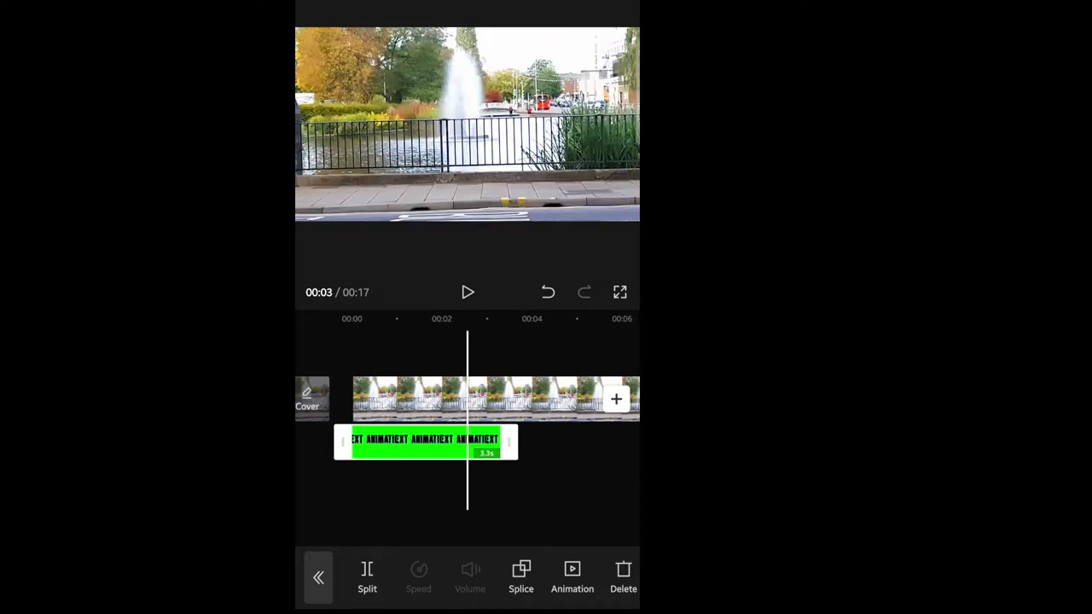
left_click_drag(510, 442, 574, 442)
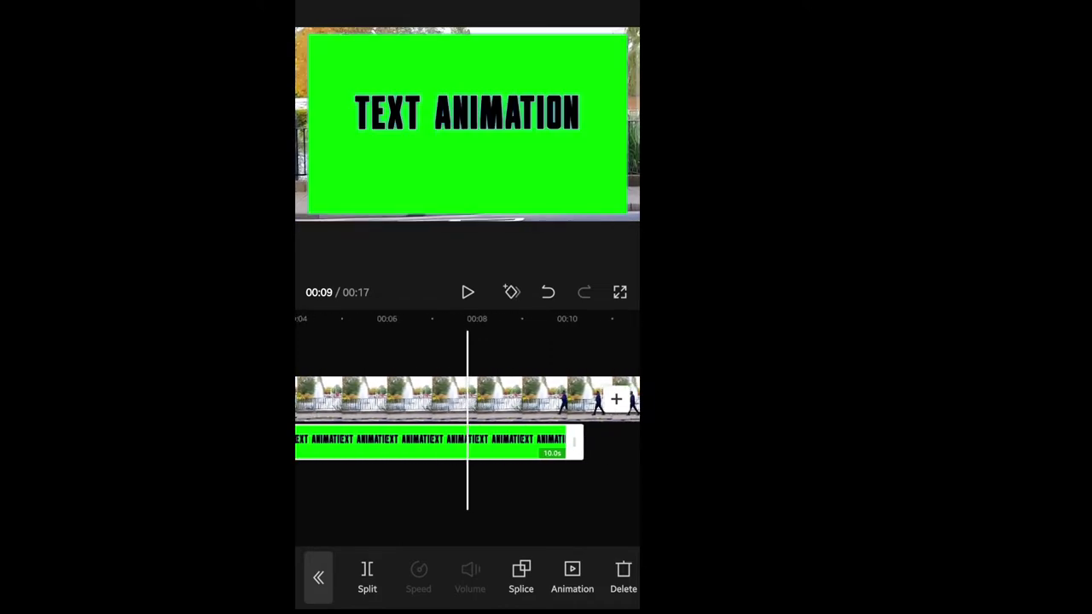
scroll(468, 418, "right", 3)
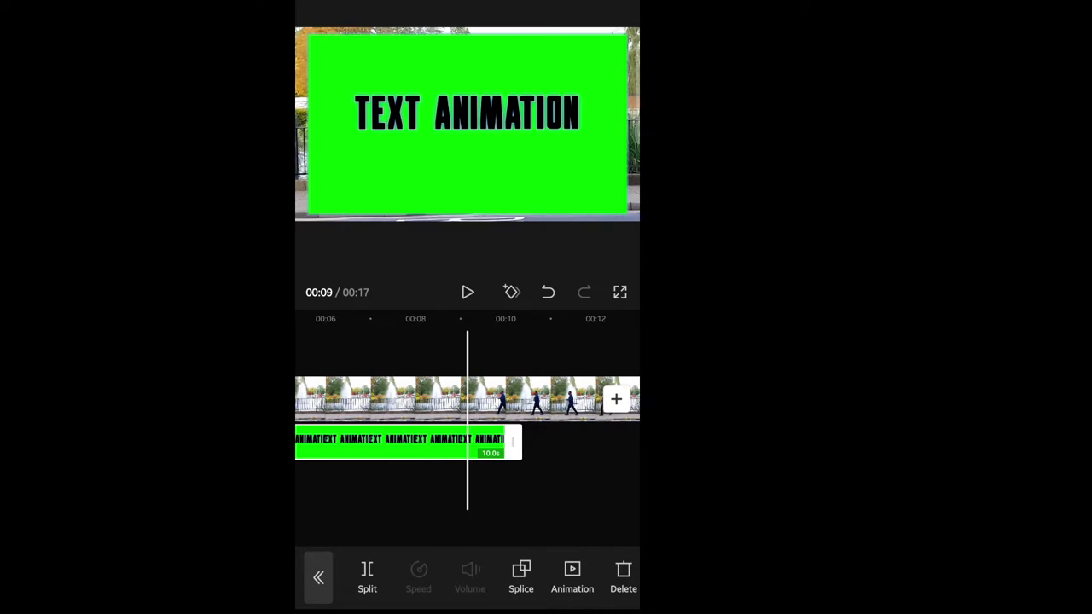
mouse_move(514, 442)
left_mouse_down()
mouse_move(589, 442)
mouse_move(478, 442)
left_mouse_up()
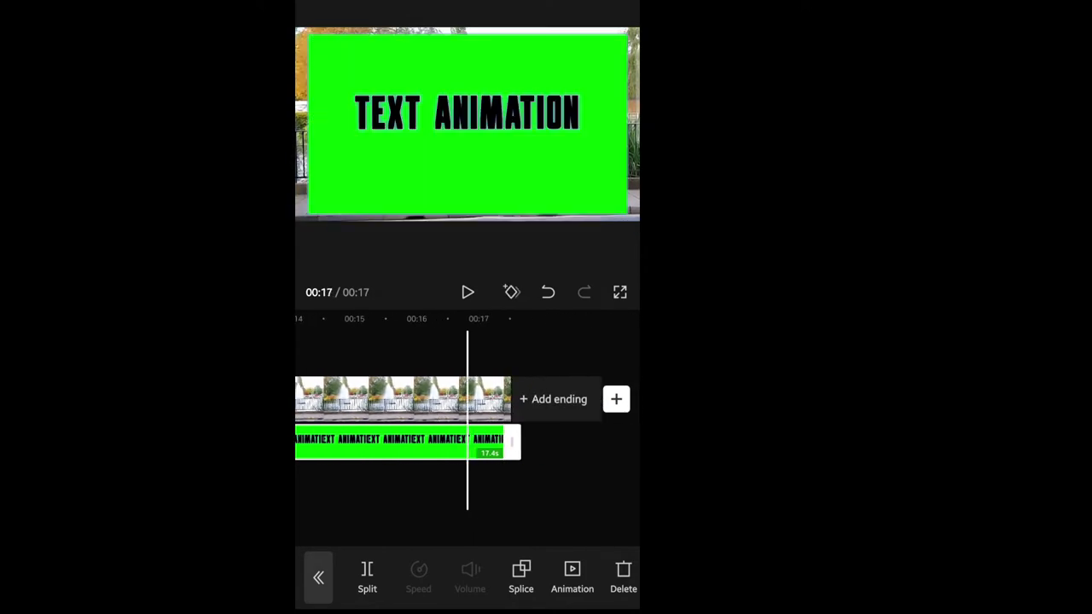
Step: Deselect the overlay and scrub the timeline to check its new length
scroll(467, 418, "up", 3)
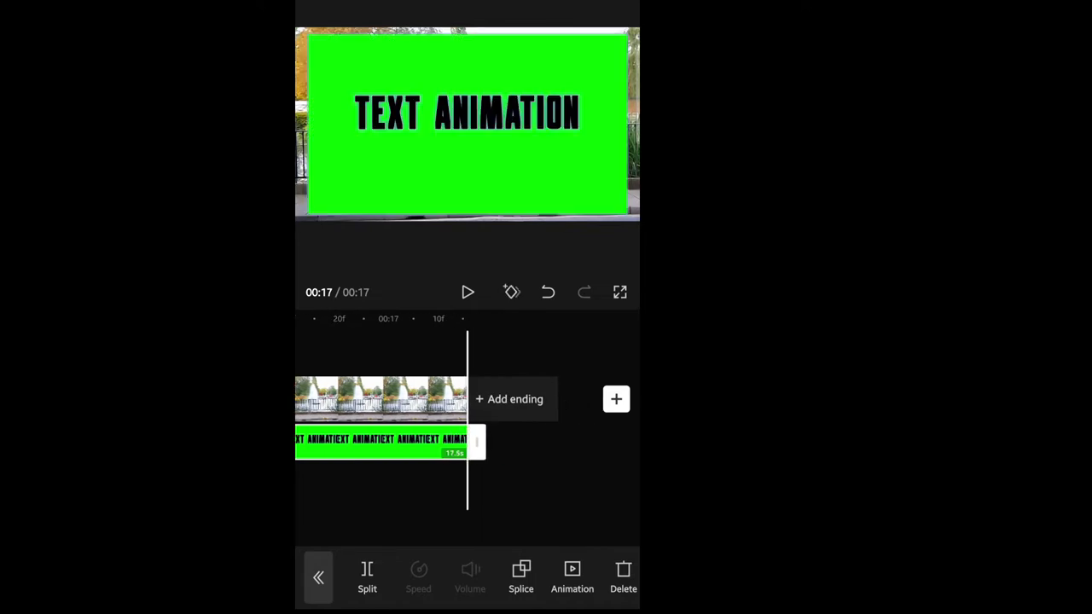
left_click(384, 512)
left_click_drag(358, 401, 622, 401)
scroll(468, 418, "down", 3)
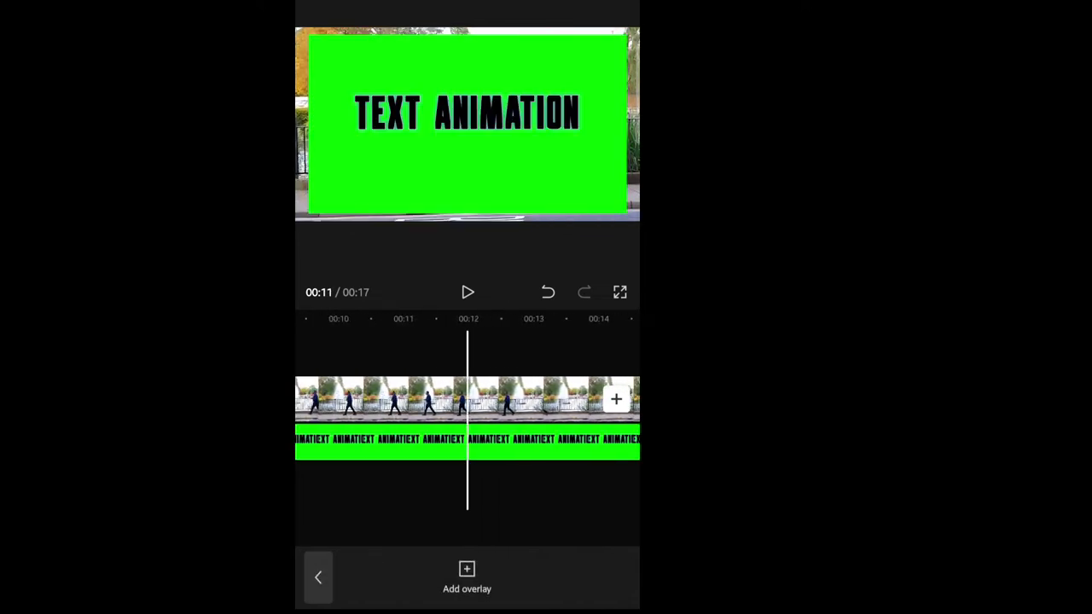
scroll(468, 418, "down", 2)
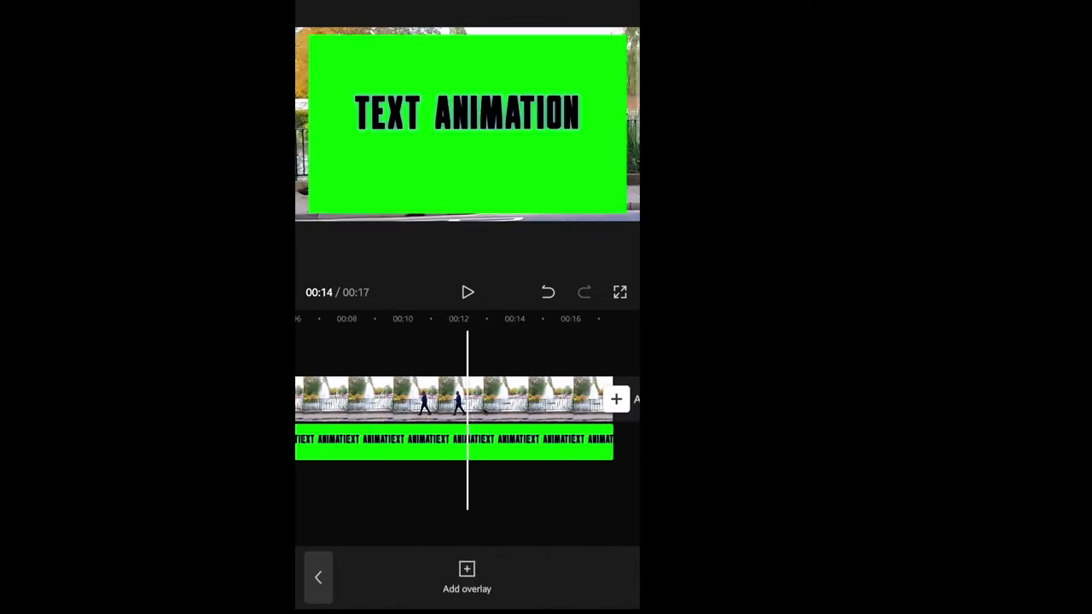
left_click_drag(358, 401, 555, 401)
left_click_drag(468, 401, 464, 401)
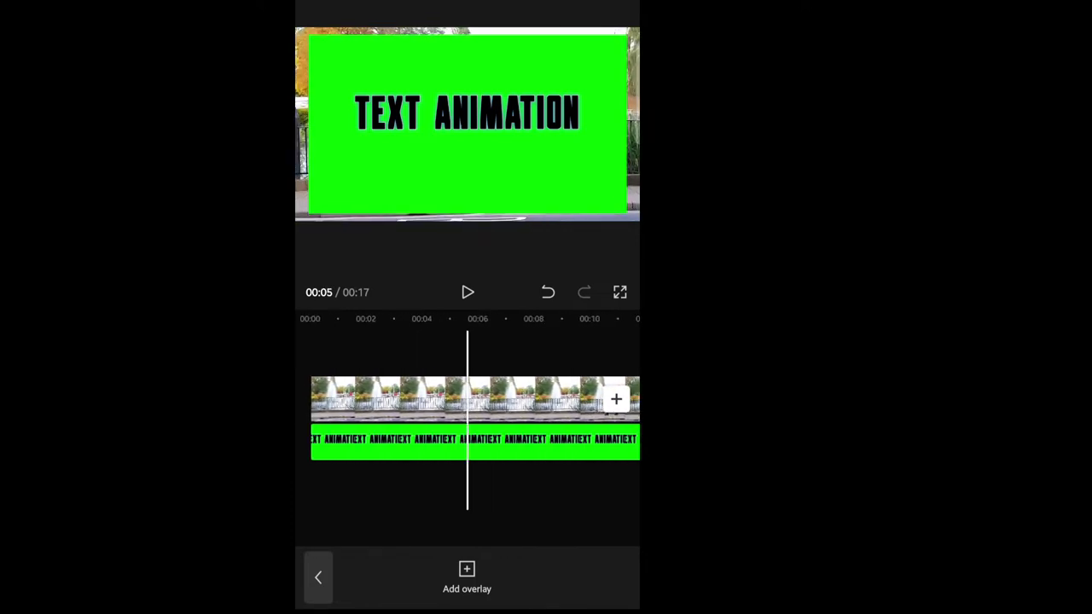
Step: Expand the overlay track and select the TEXT ANIMATION overlay clip
left_click(317, 578)
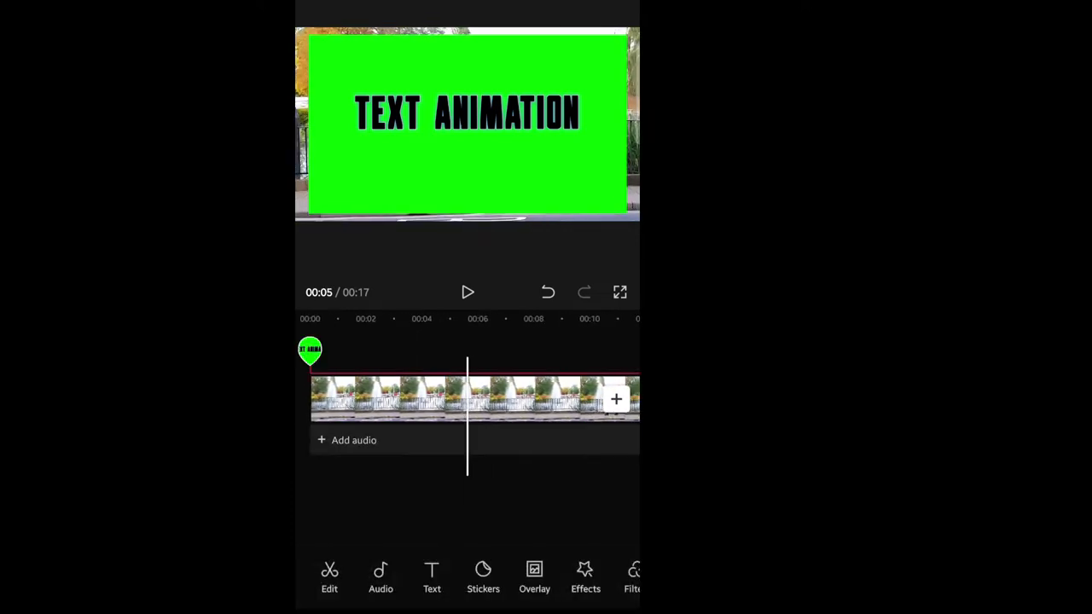
left_click(534, 578)
left_click(546, 441)
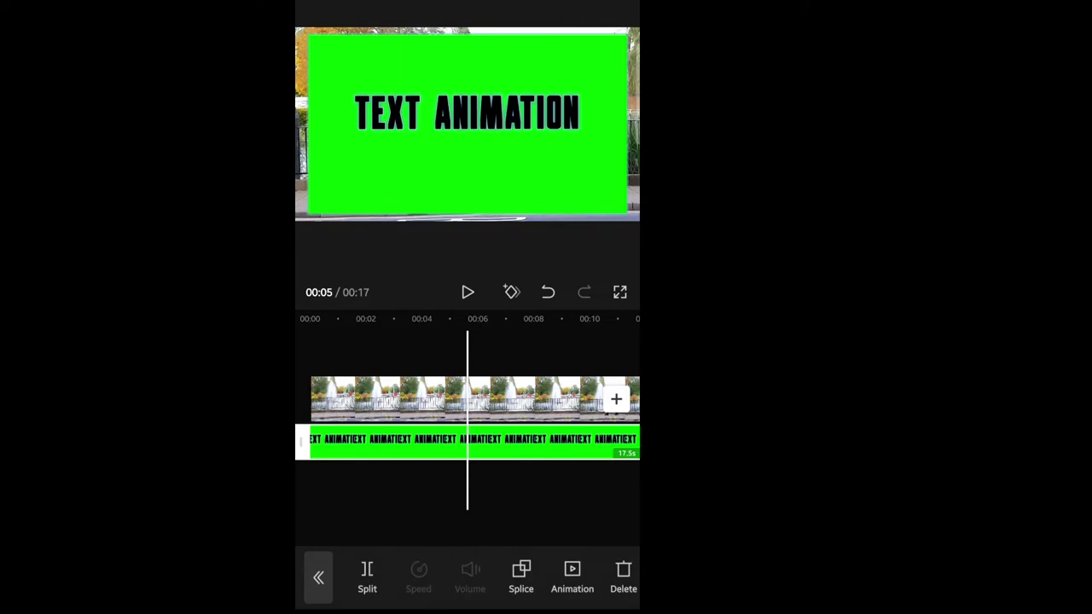
scroll(467, 578, "right", 5)
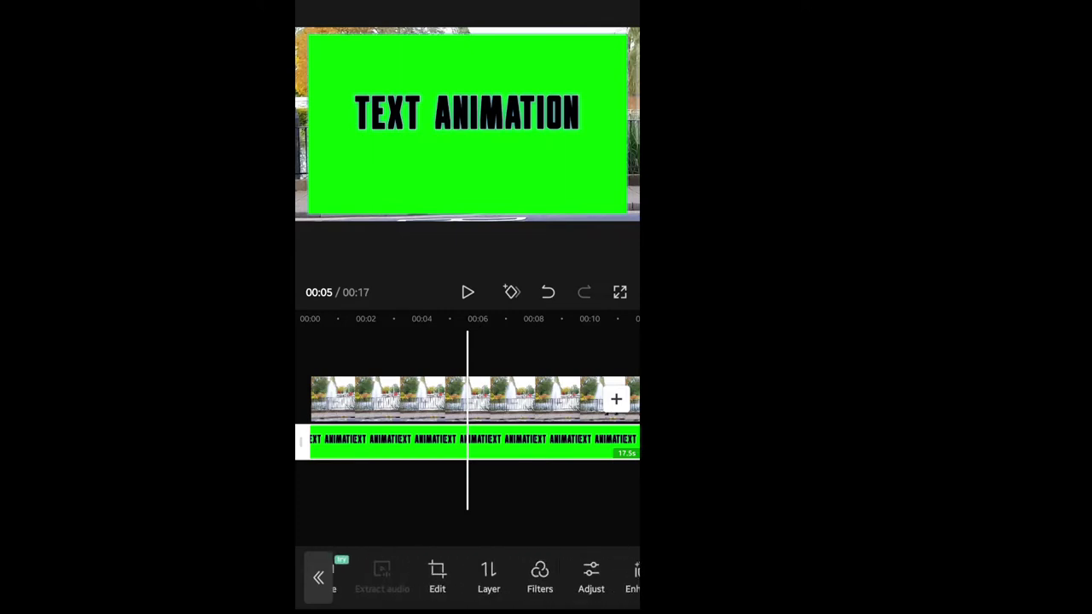
scroll(467, 578, "right", 3)
Step: Key out the green background with Chroma key, sampled green, intensity 100
left_click(528, 573)
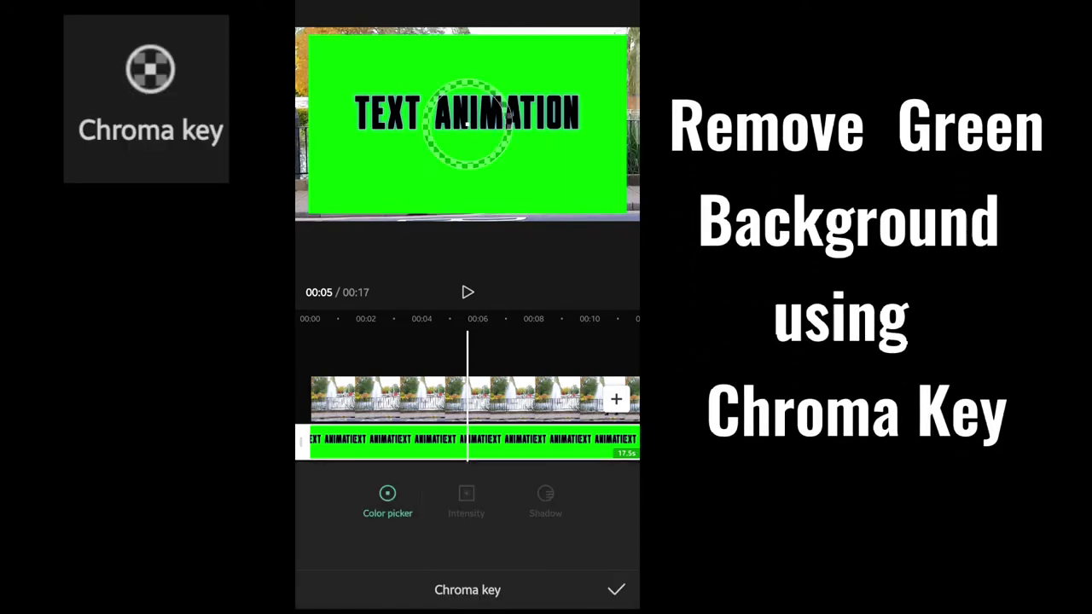
left_click_drag(467, 124, 456, 141)
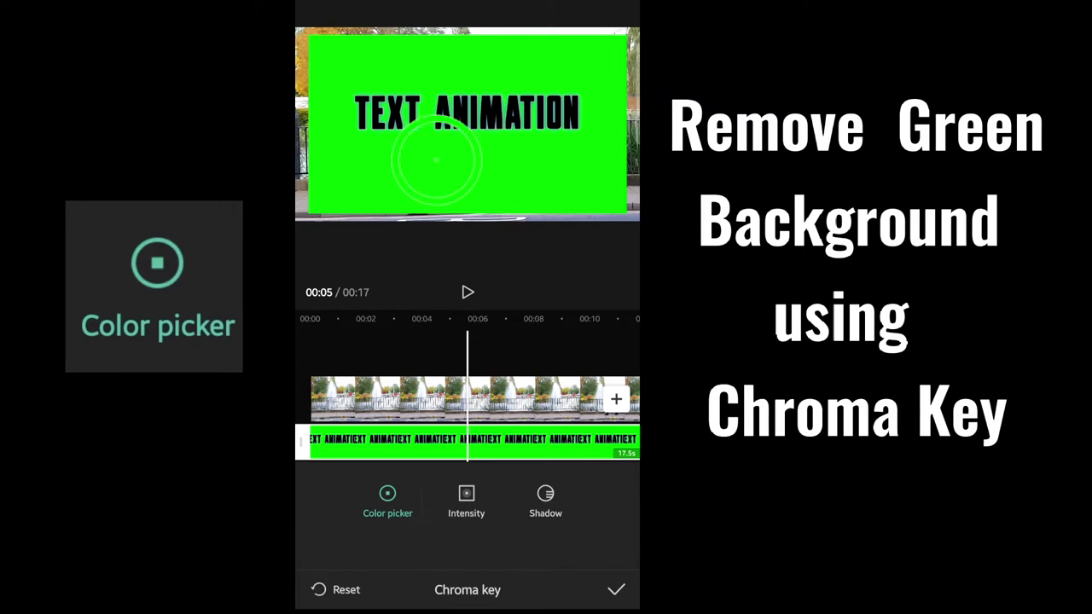
left_click_drag(352, 547, 462, 547)
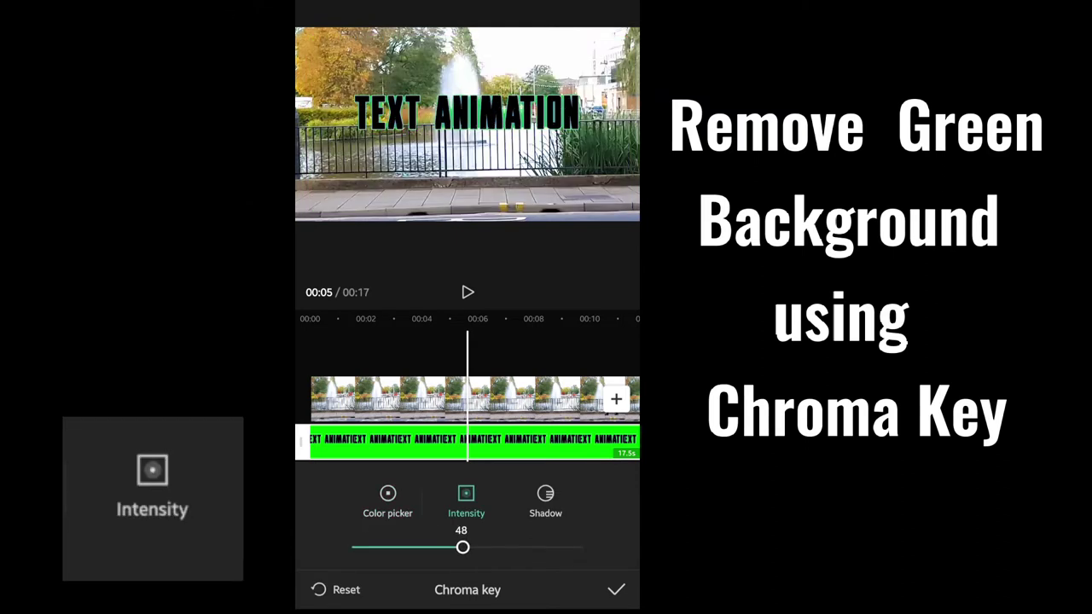
left_click_drag(560, 547, 582, 547)
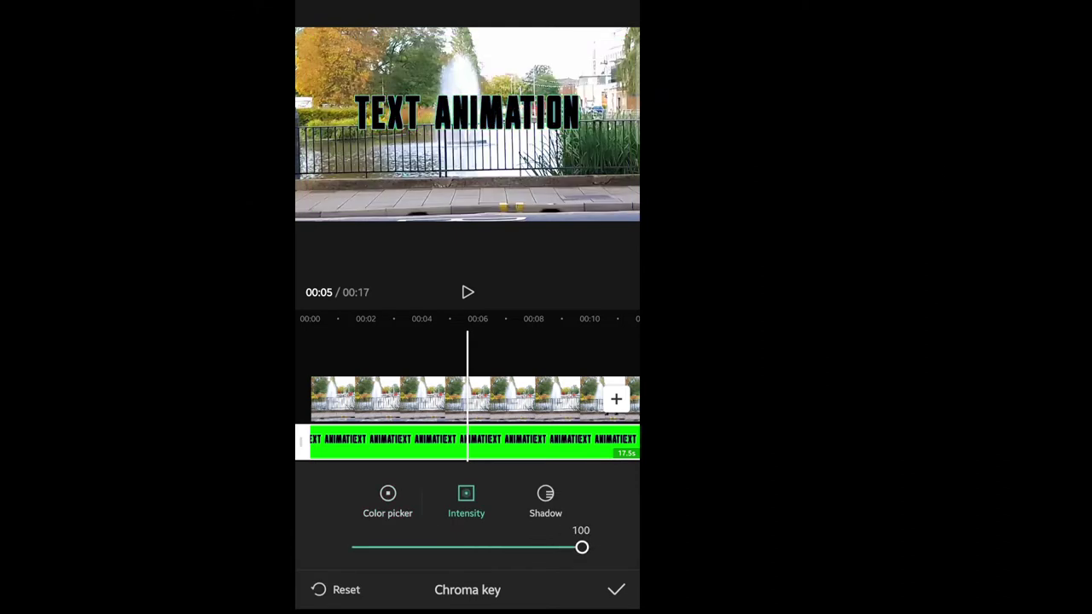
left_click(616, 589)
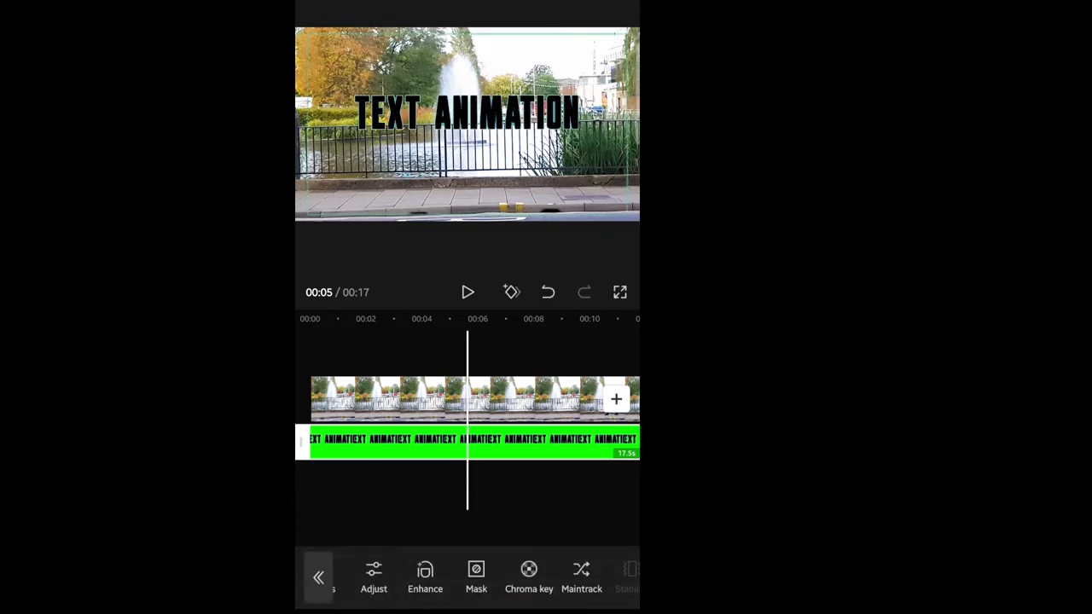
Step: Enlarge the TEXT ANIMATION title across the frame width and lower it onto the railings
left_click_drag(563, 401, 283, 401)
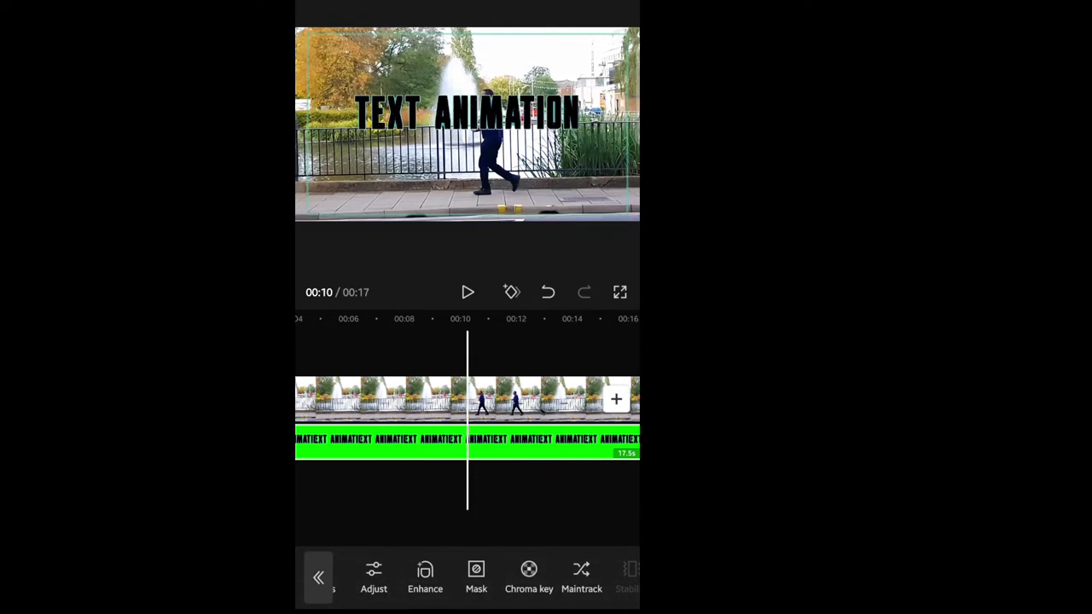
mouse_move(466, 116)
left_mouse_down()
mouse_move(454, 135)
mouse_move(512, 119)
mouse_move(457, 135)
left_mouse_up()
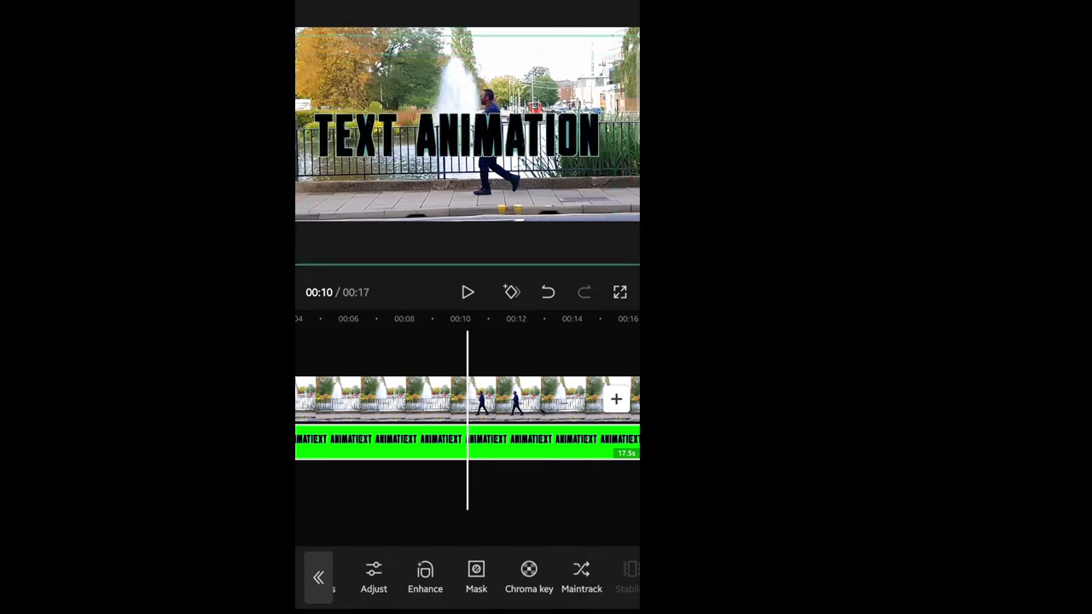
left_click_drag(358, 495, 631, 495)
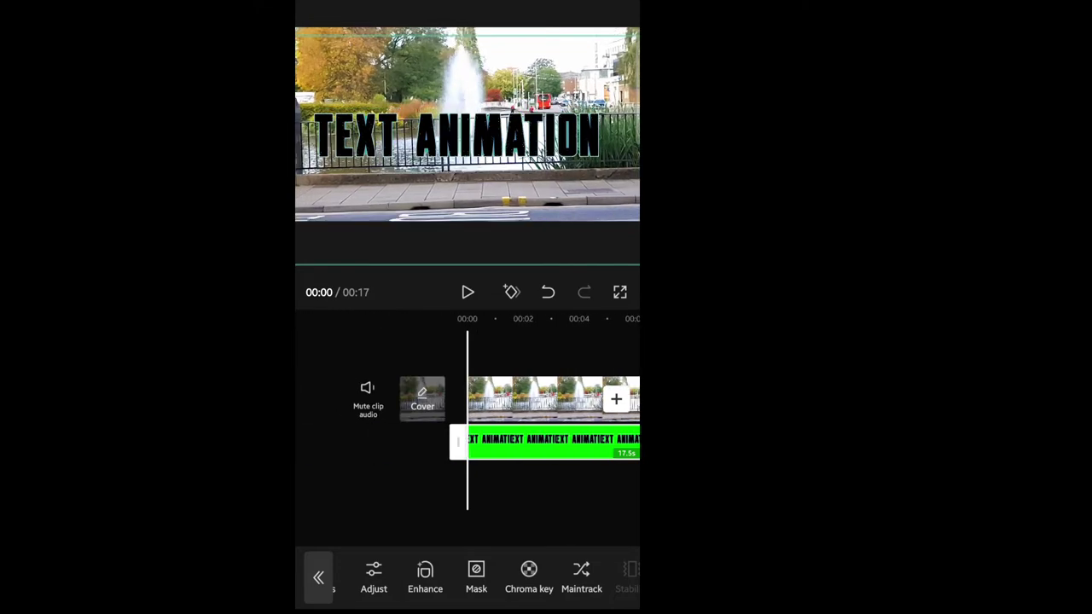
left_click_drag(529, 495, 467, 495)
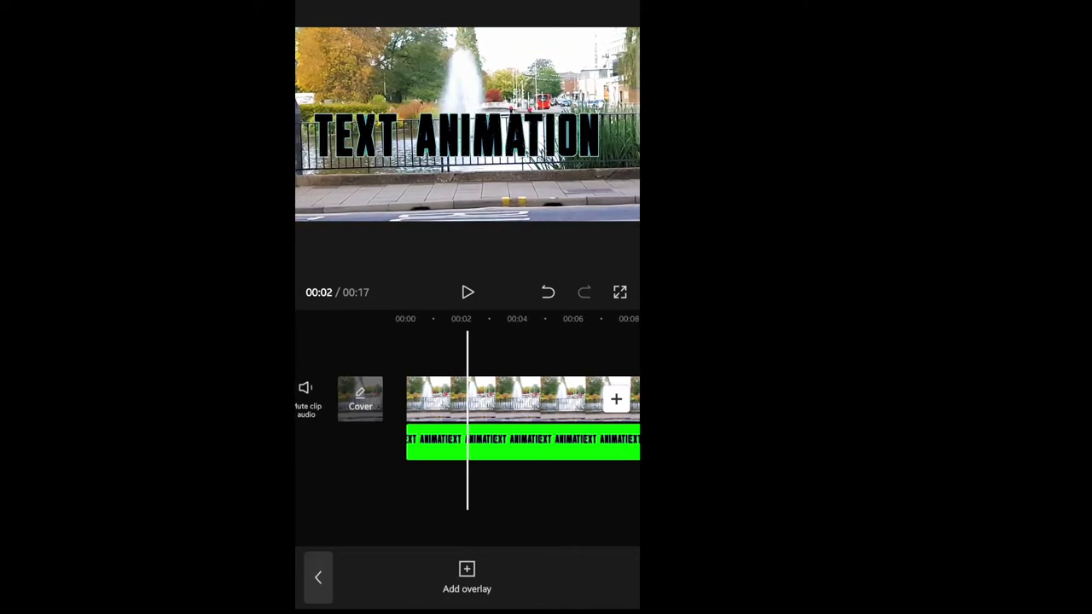
Step: Copy the main fountain street clip on the main track, extending the project to 00:35
left_click(512, 398)
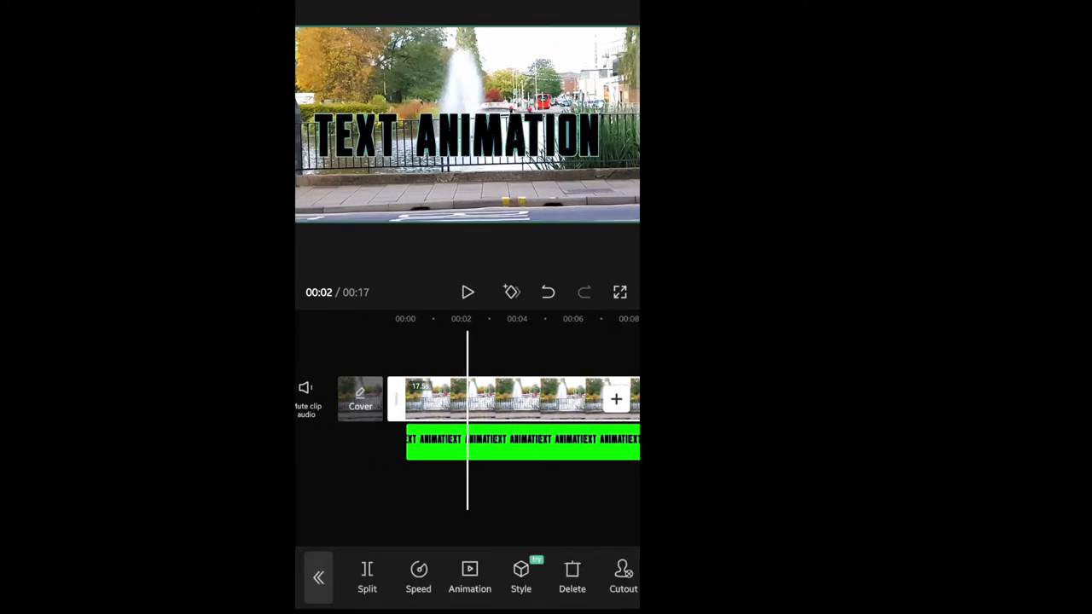
scroll(469, 576, "right", 10)
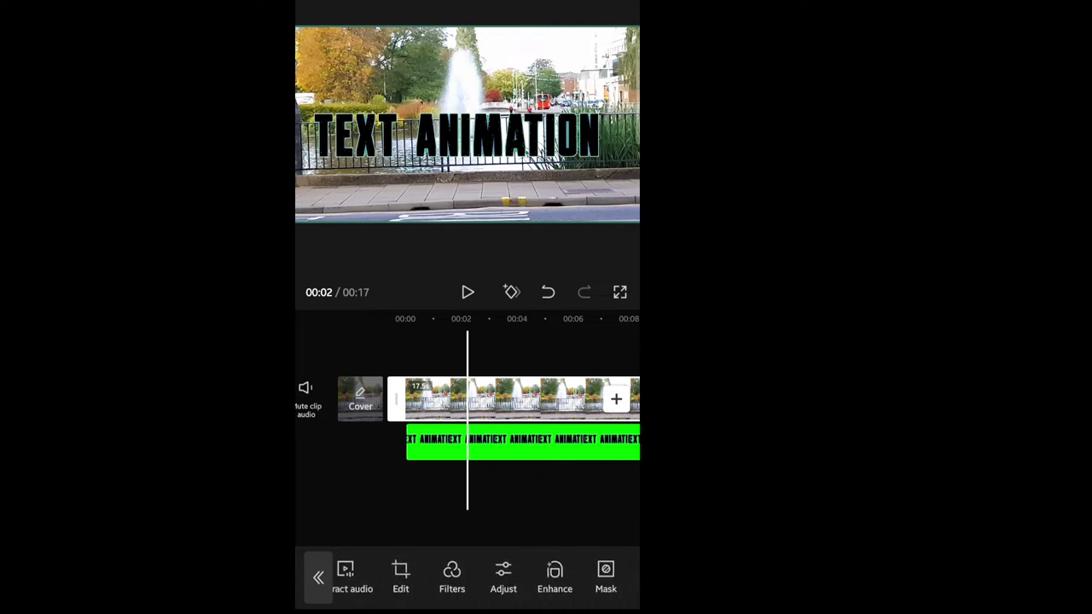
scroll(469, 575, "right", 10)
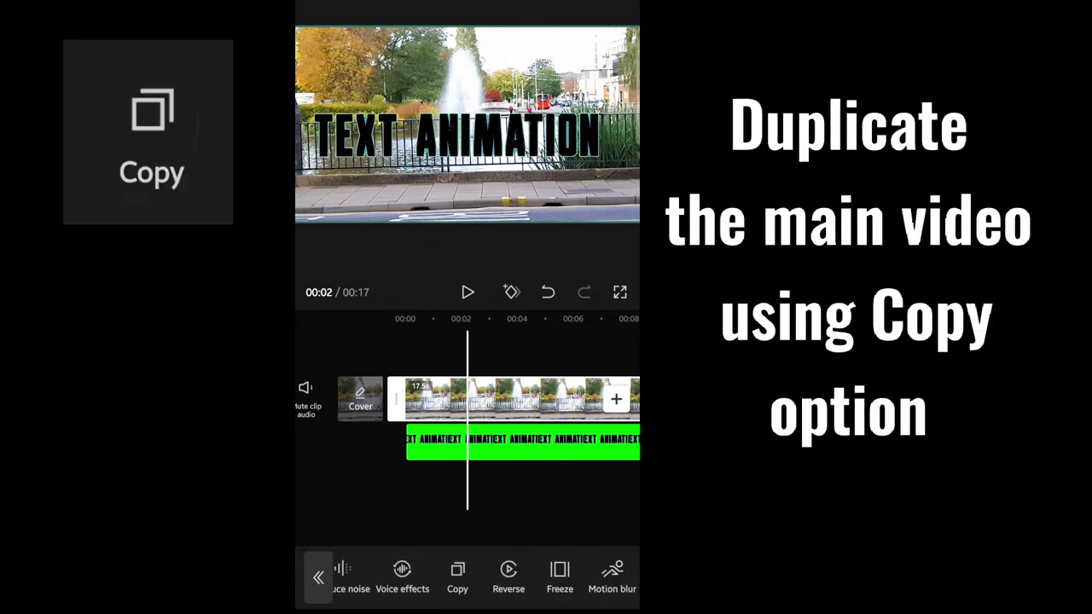
left_click(447, 576)
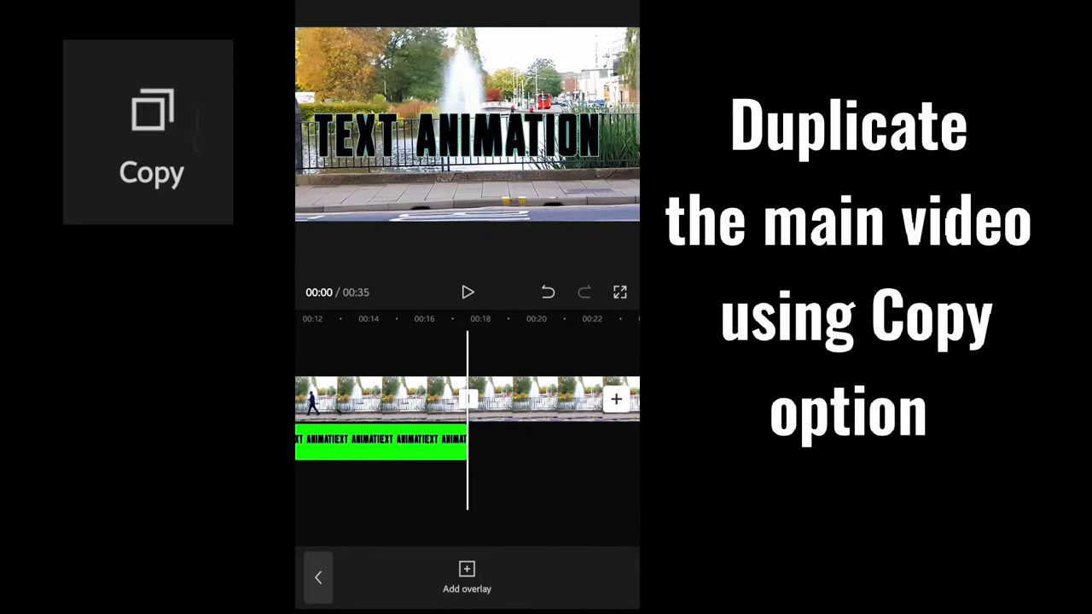
scroll(467, 417, "left", 5)
left_click(512, 399)
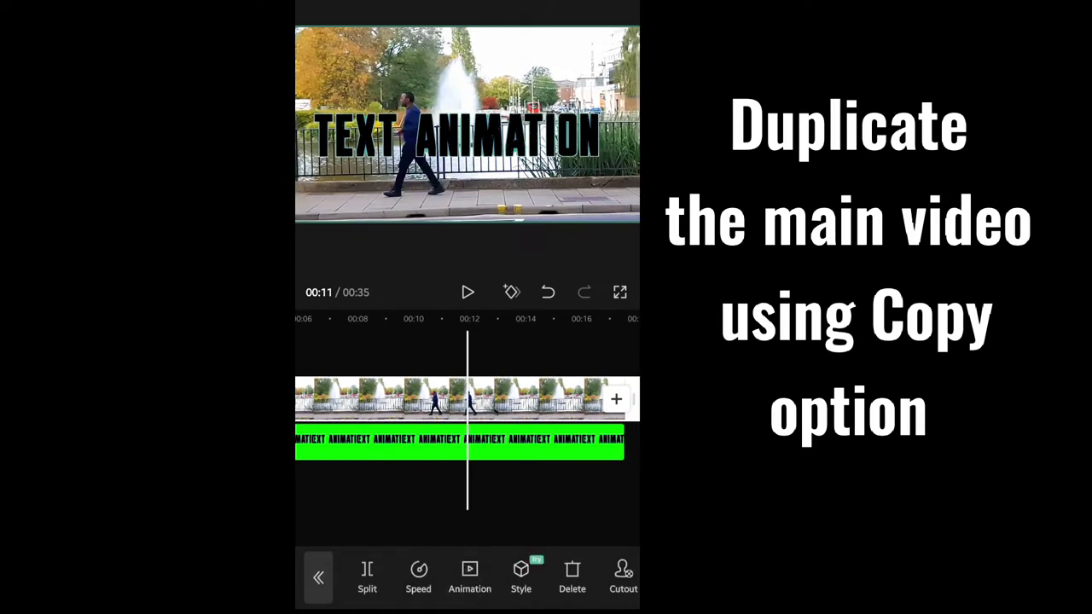
scroll(467, 399, "right", 2)
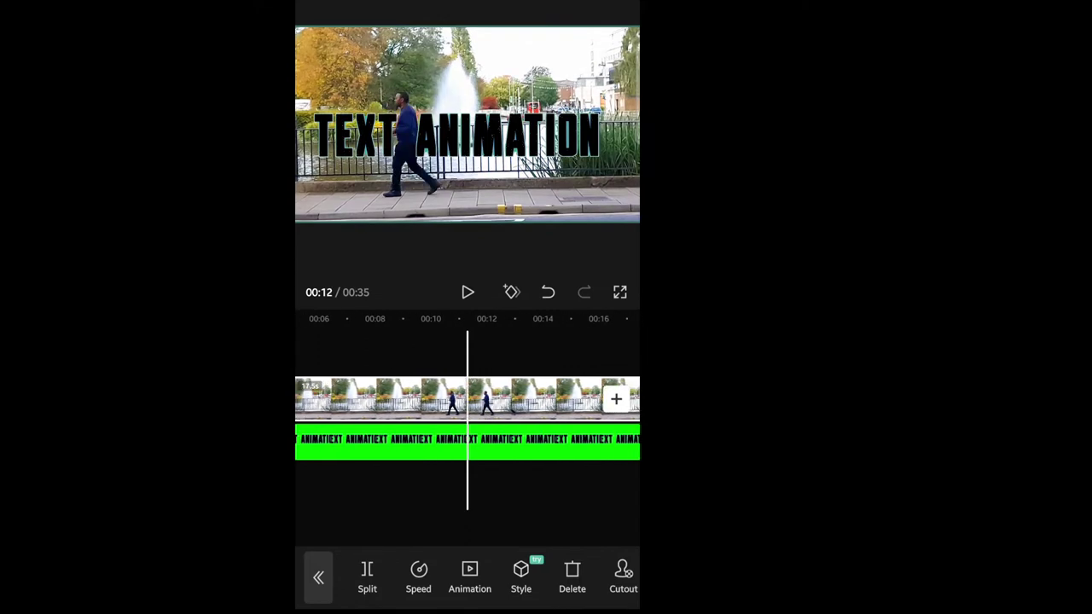
scroll(467, 399, "left", 3)
scroll(467, 418, "left", 1)
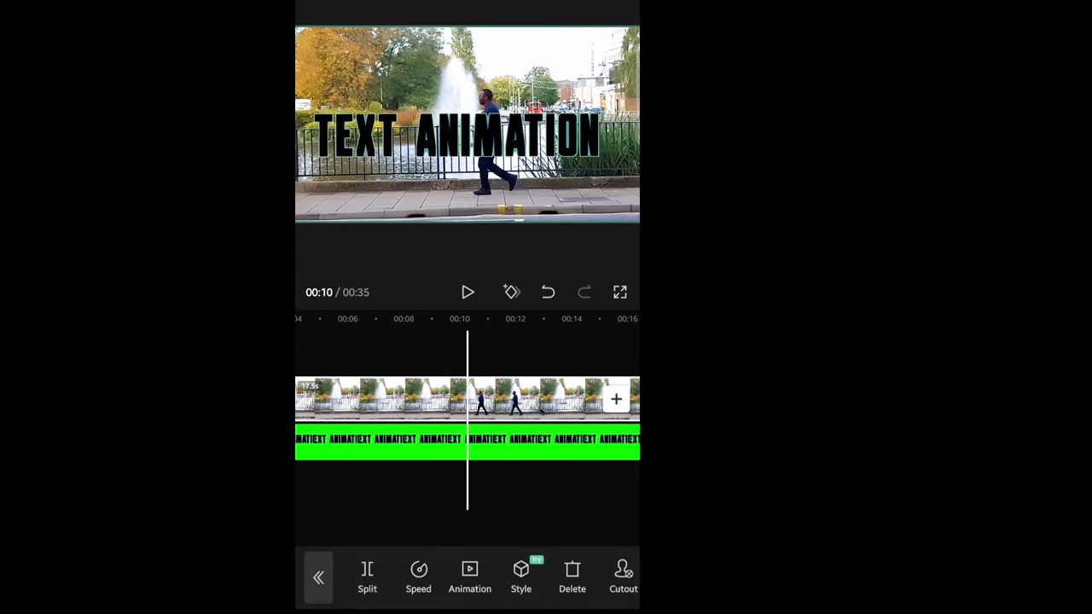
Step: Apply Cutout > Remove background to the street clip to isolate the walking man
scroll(468, 576, "right", 3)
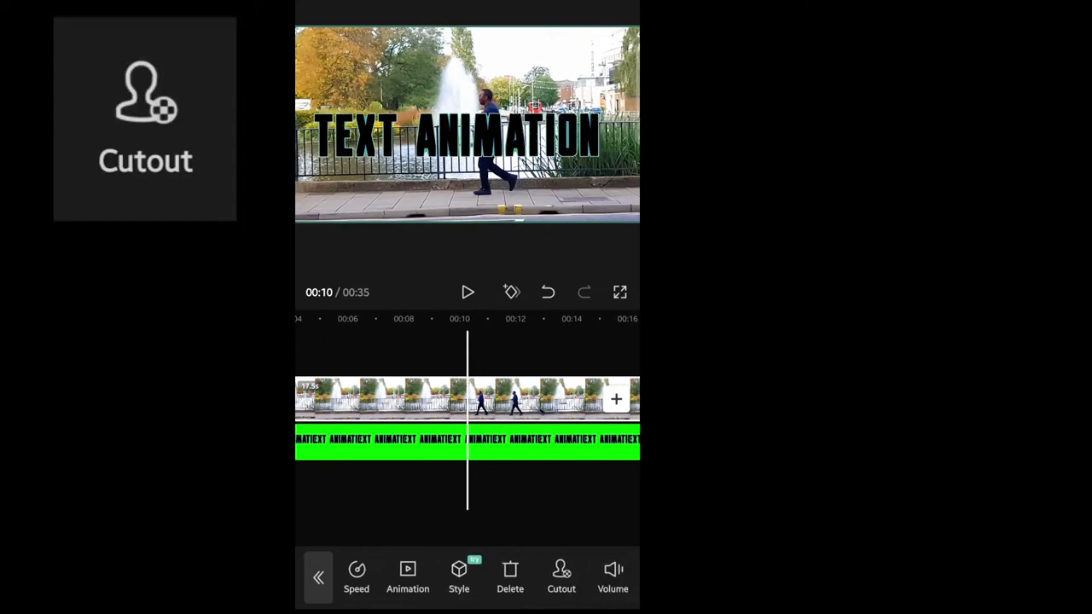
left_click(459, 573)
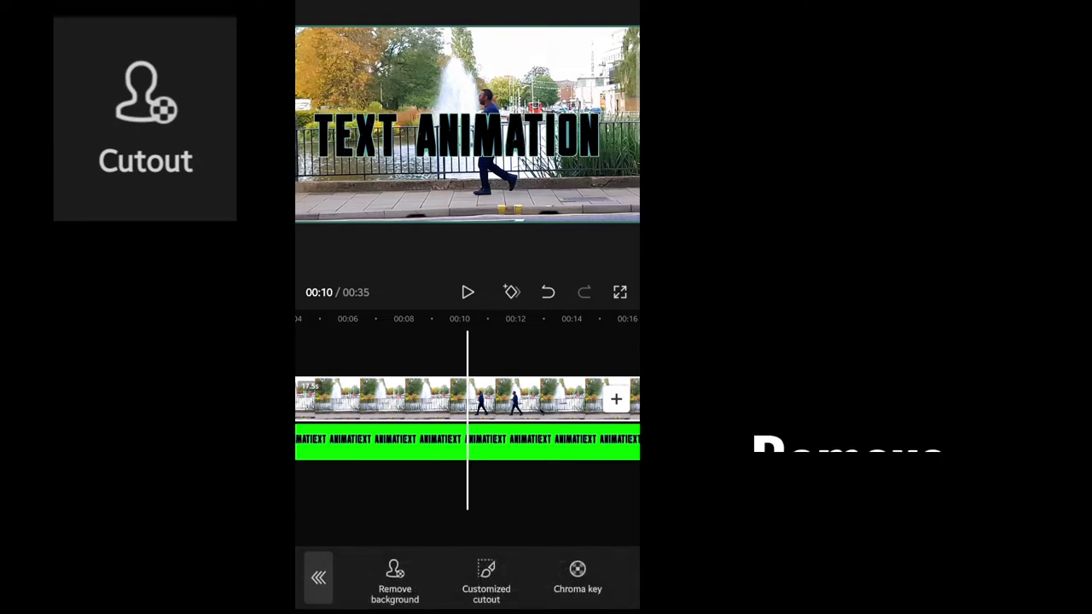
left_click(394, 578)
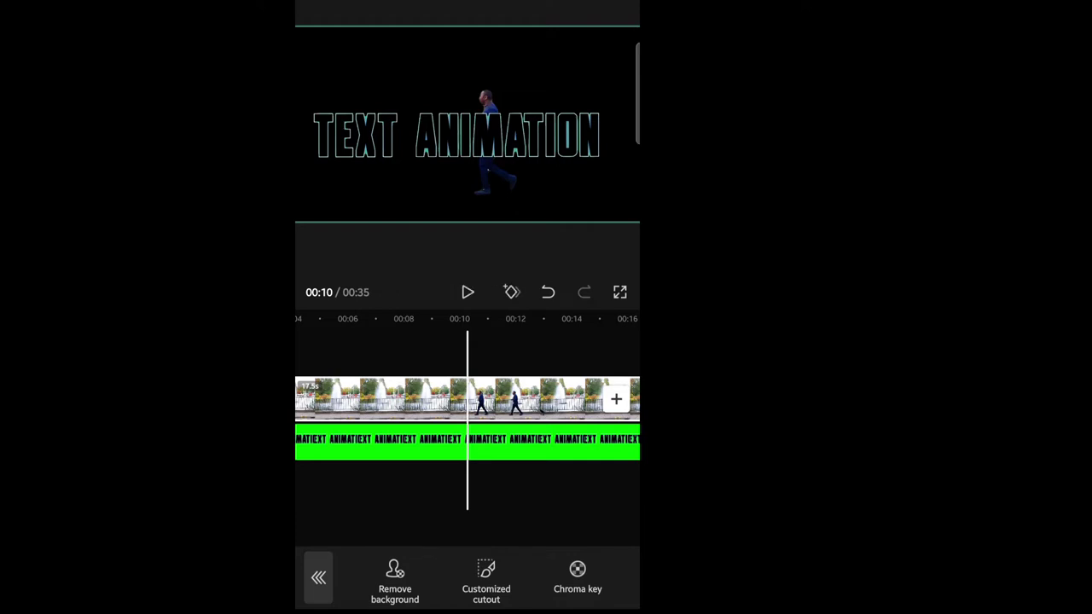
left_click(318, 578)
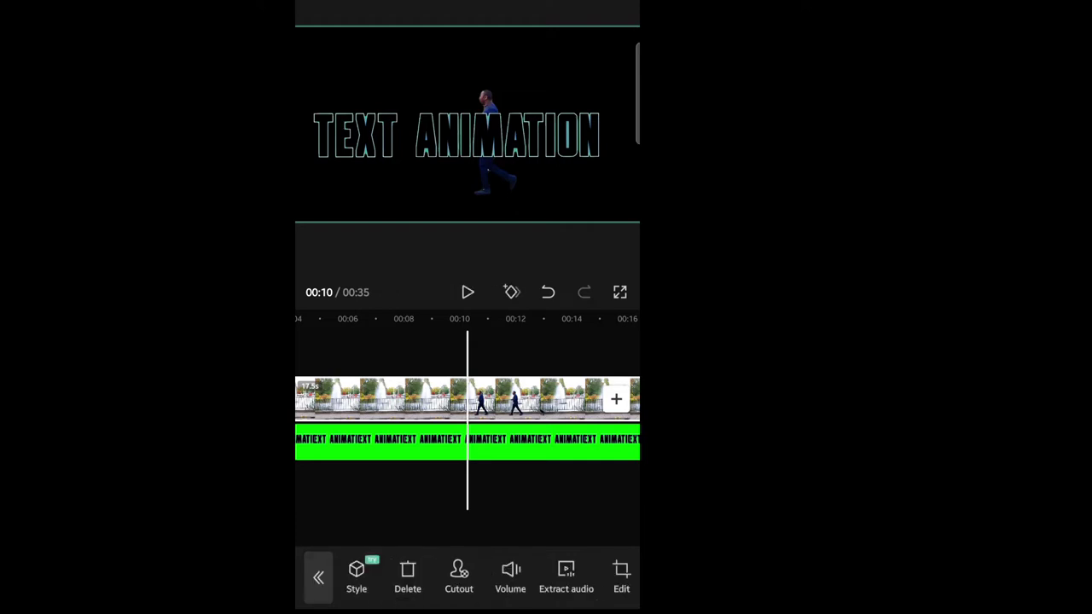
Step: Move the cut-out street clip onto its own overlay track
left_click(467, 495)
left_click(512, 398)
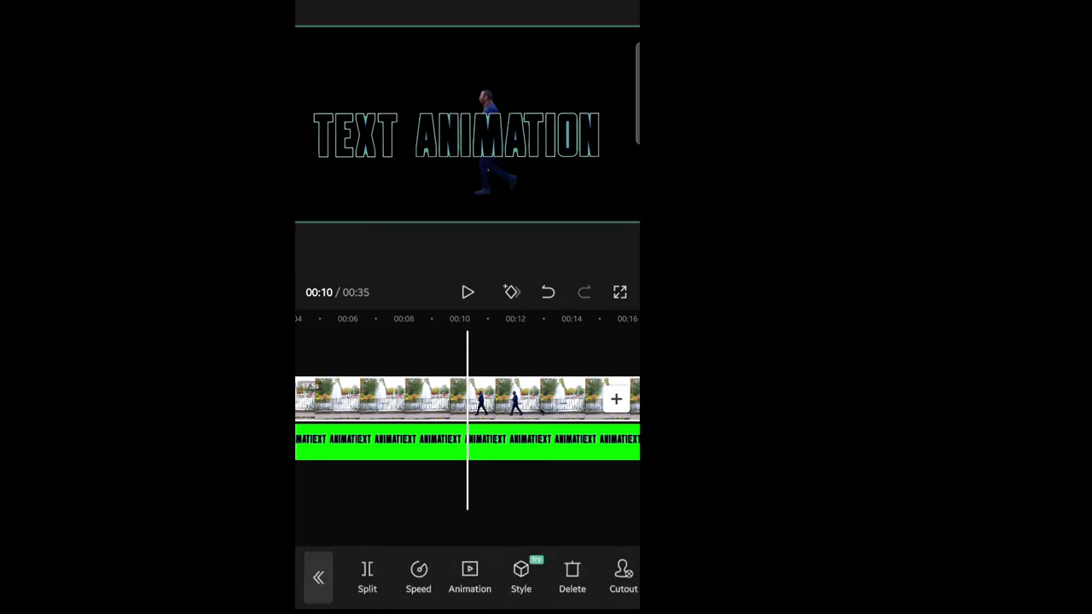
left_click_drag(554, 578, 384, 577)
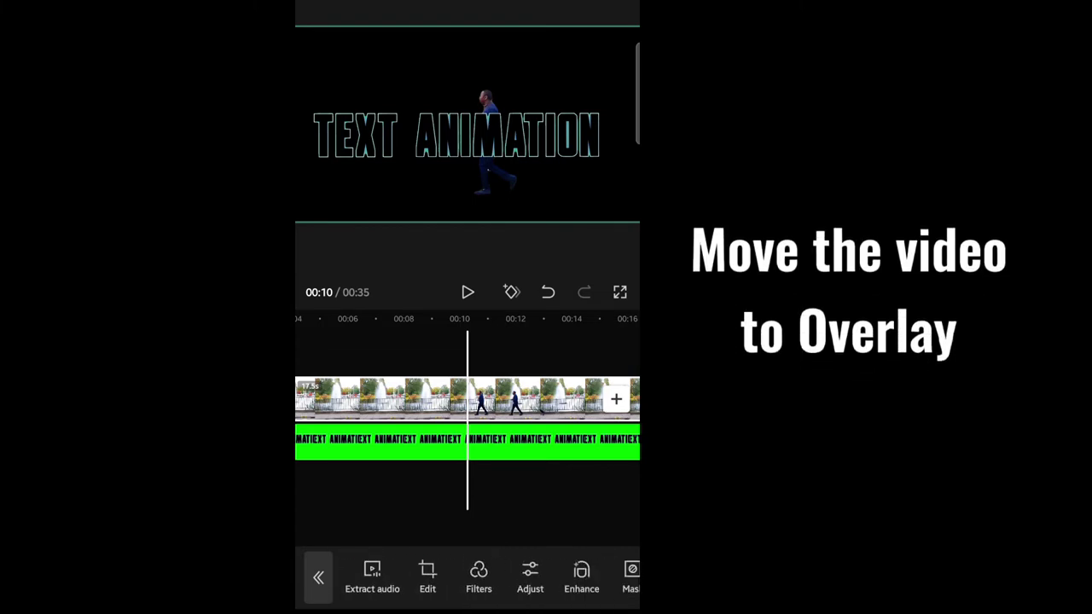
left_click_drag(546, 577, 375, 577)
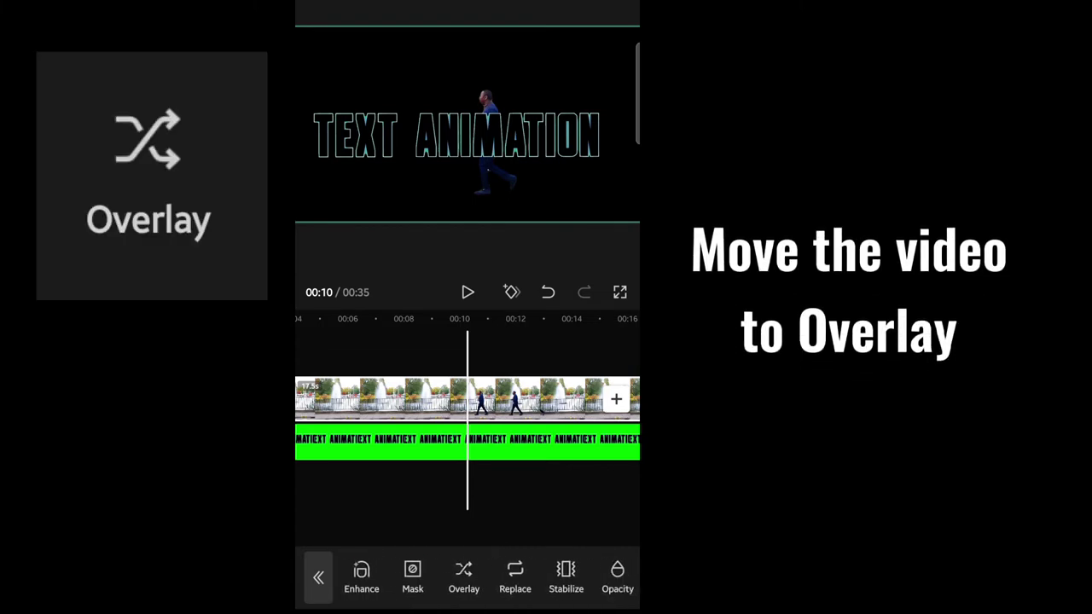
left_click(463, 576)
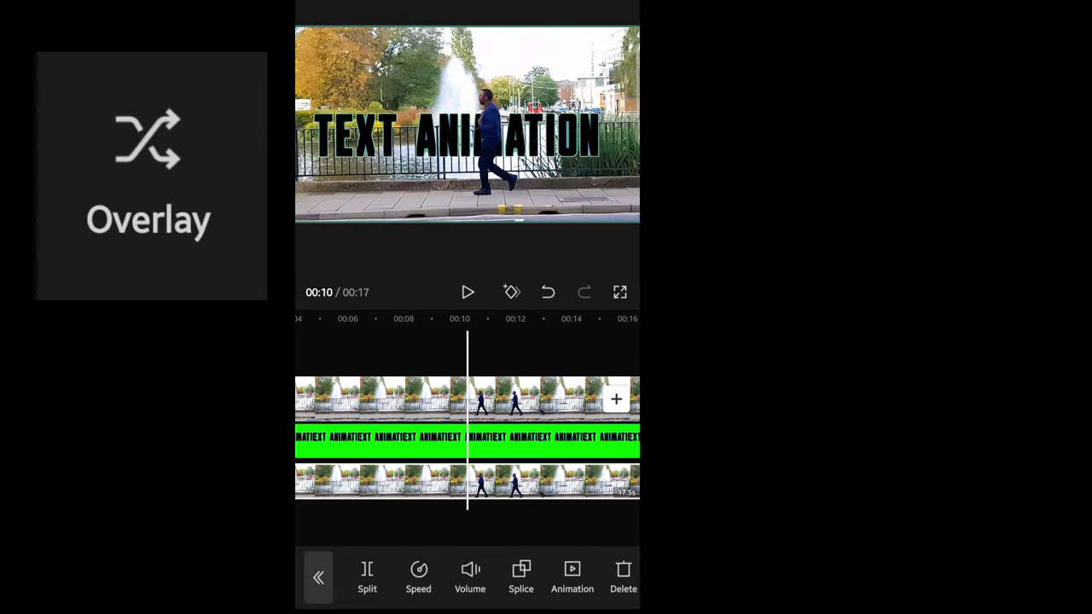
Step: Scrub between about 00:07 and 00:12 to find where the walking man appears
mouse_move(427, 401)
left_mouse_down()
mouse_move(510, 400)
mouse_move(454, 401)
left_mouse_up()
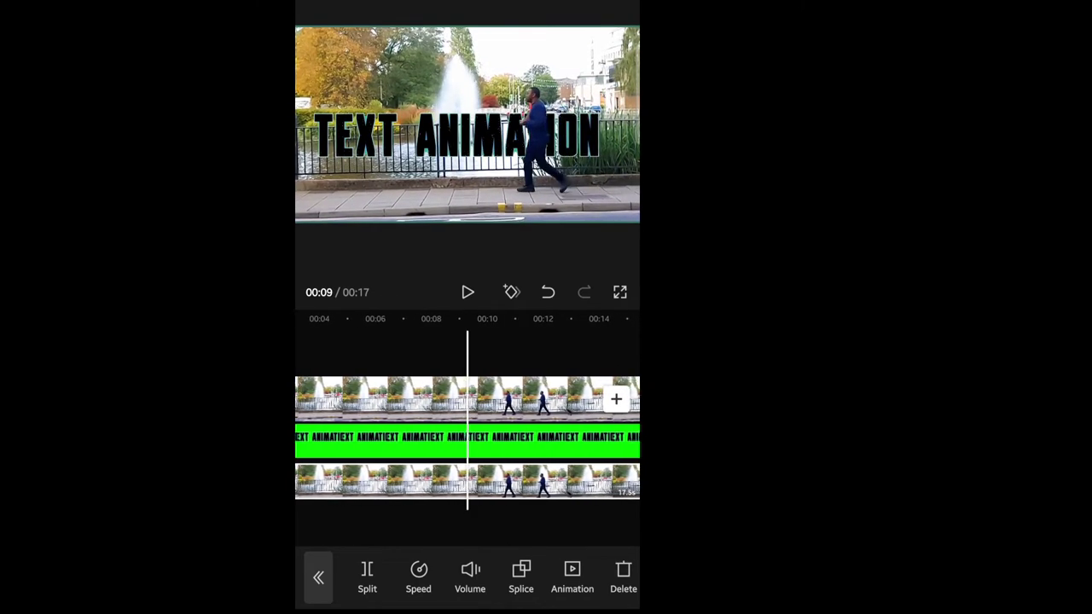
left_click_drag(528, 401, 445, 401)
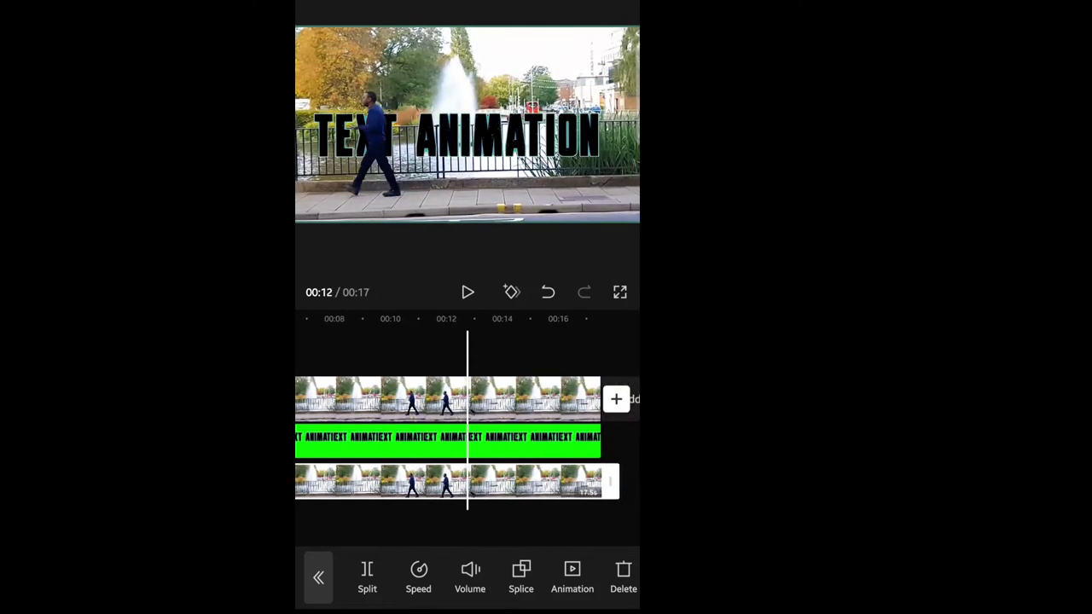
left_click_drag(383, 400, 532, 401)
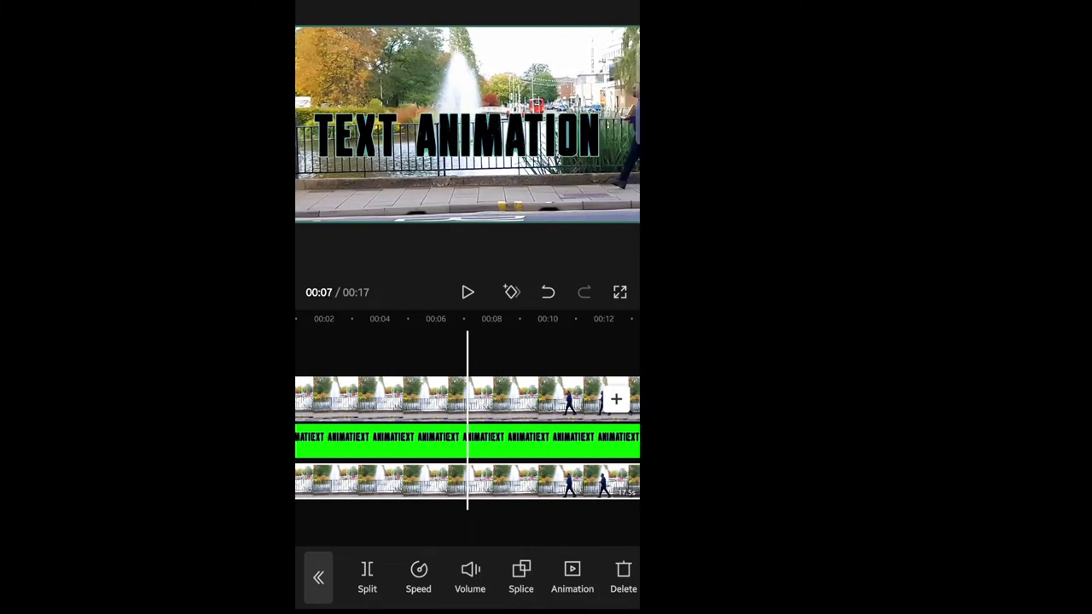
left_click_drag(512, 401, 498, 401)
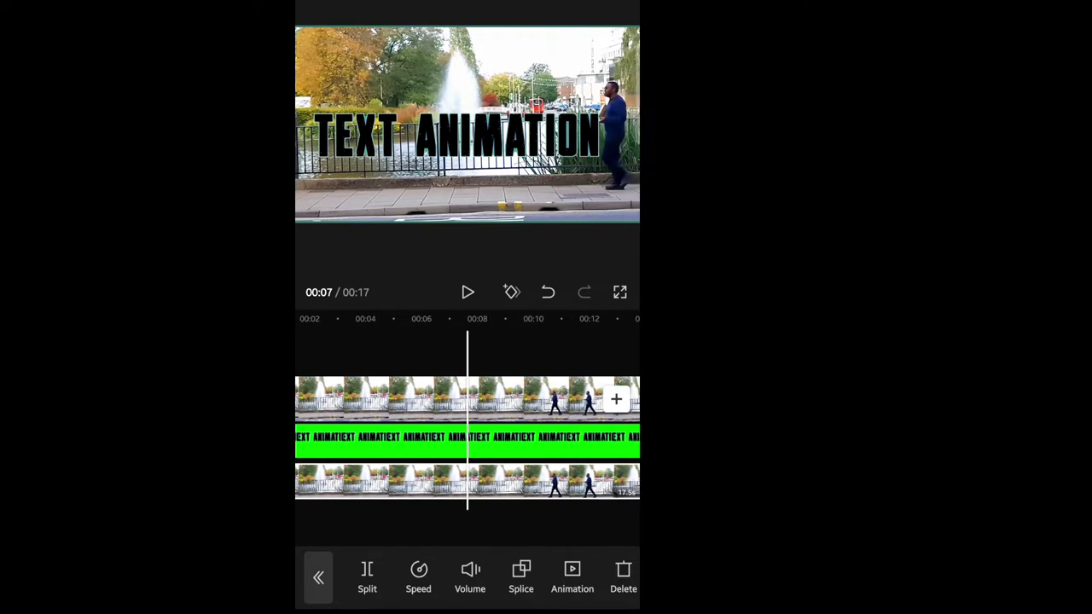
Step: Select the green TEXT ANIMATION clip and open its Mask options
left_click(545, 441)
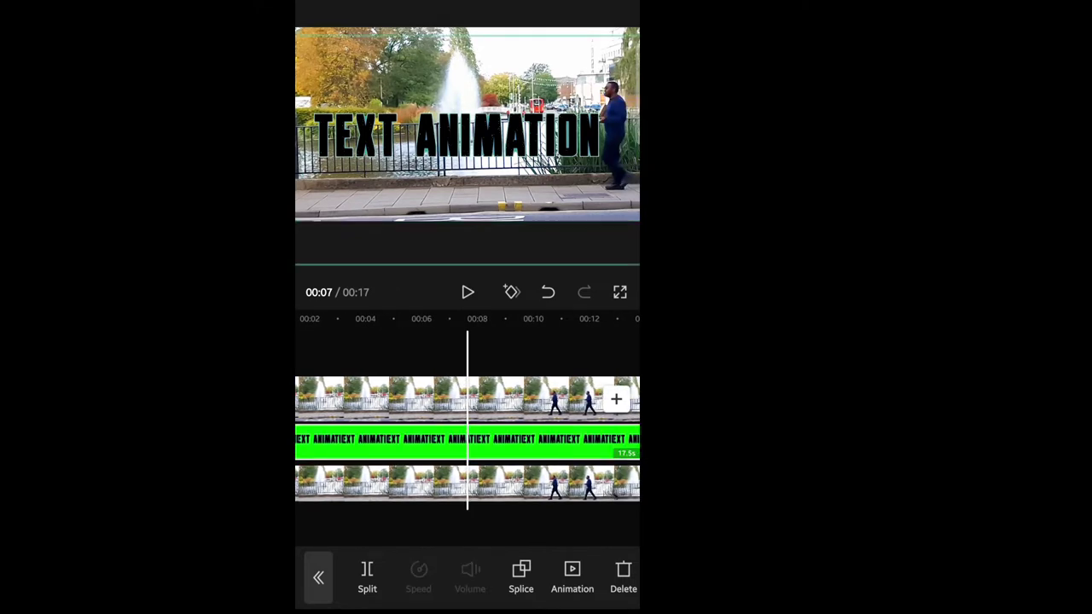
left_click_drag(597, 576, 350, 576)
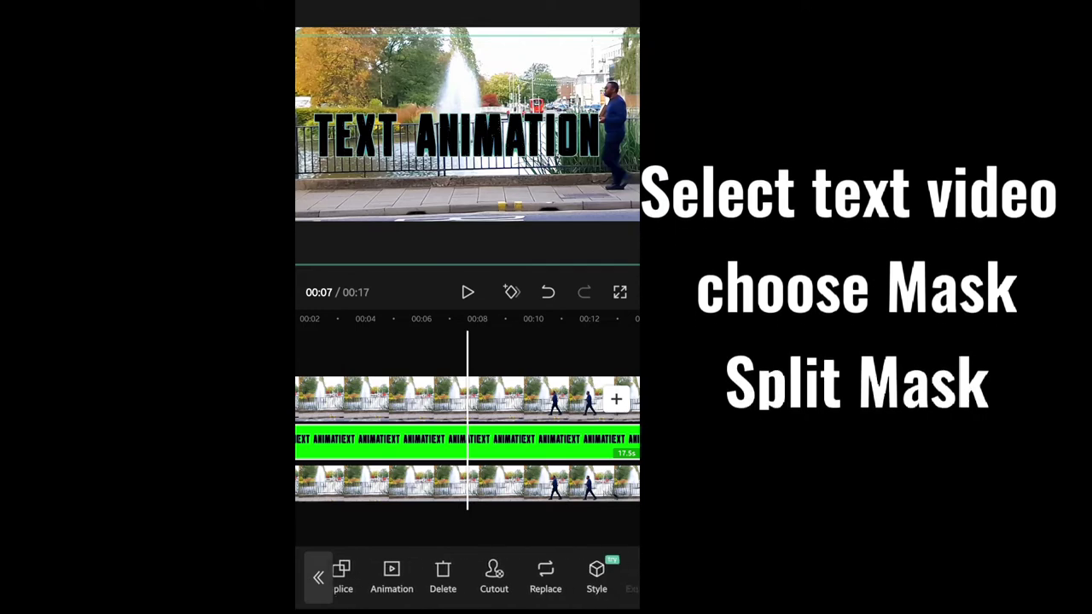
left_click_drag(614, 576, 350, 576)
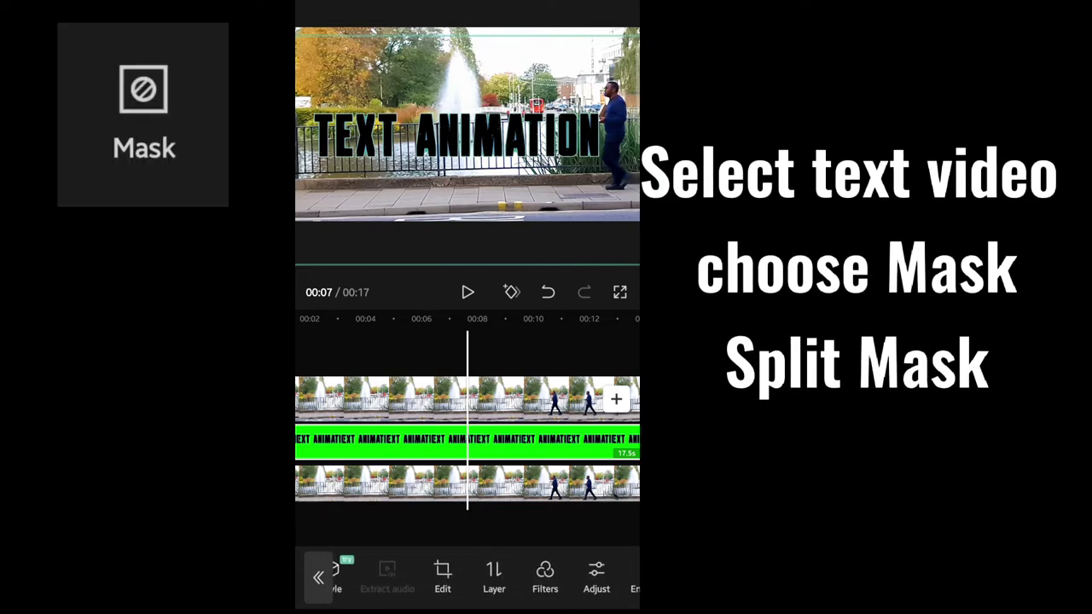
left_click_drag(597, 576, 503, 576)
left_click(529, 576)
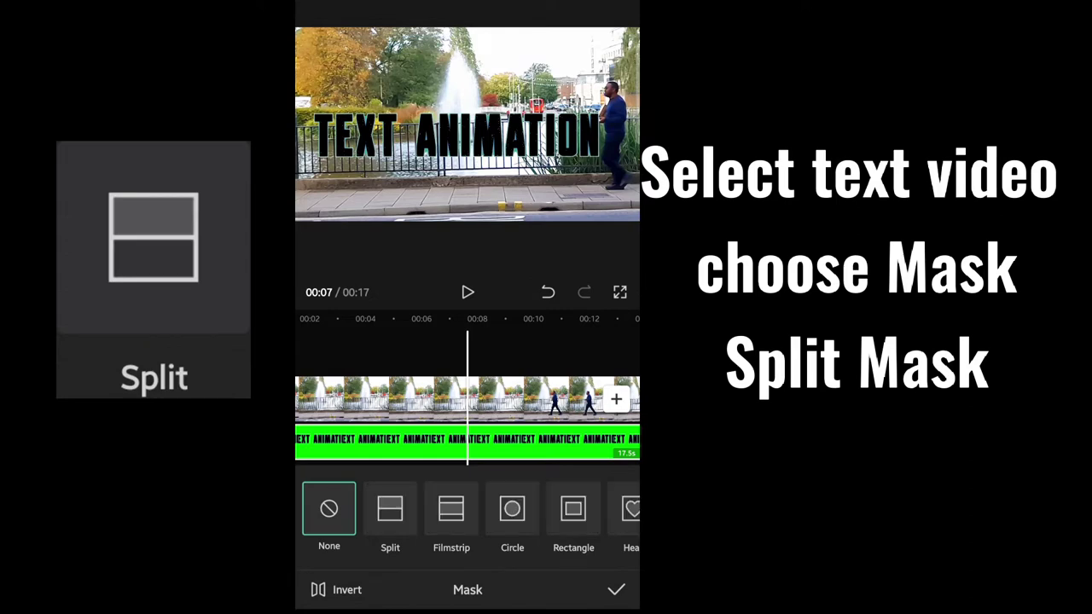
Step: Apply a Split mask to the text clip, rotate its line to vertical, and confirm
left_click(390, 508)
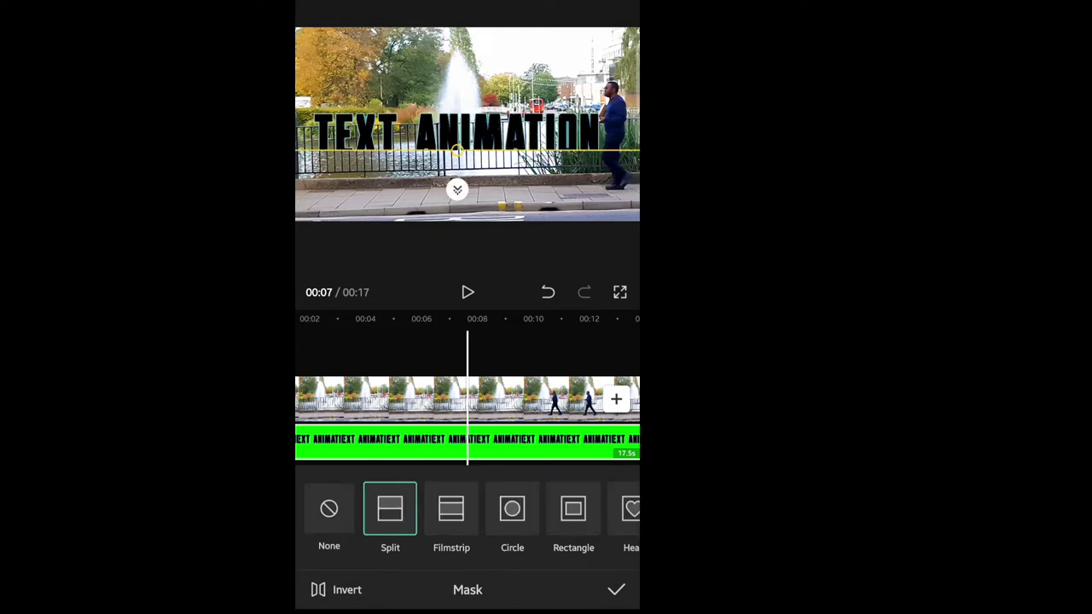
left_click_drag(597, 152, 563, 244)
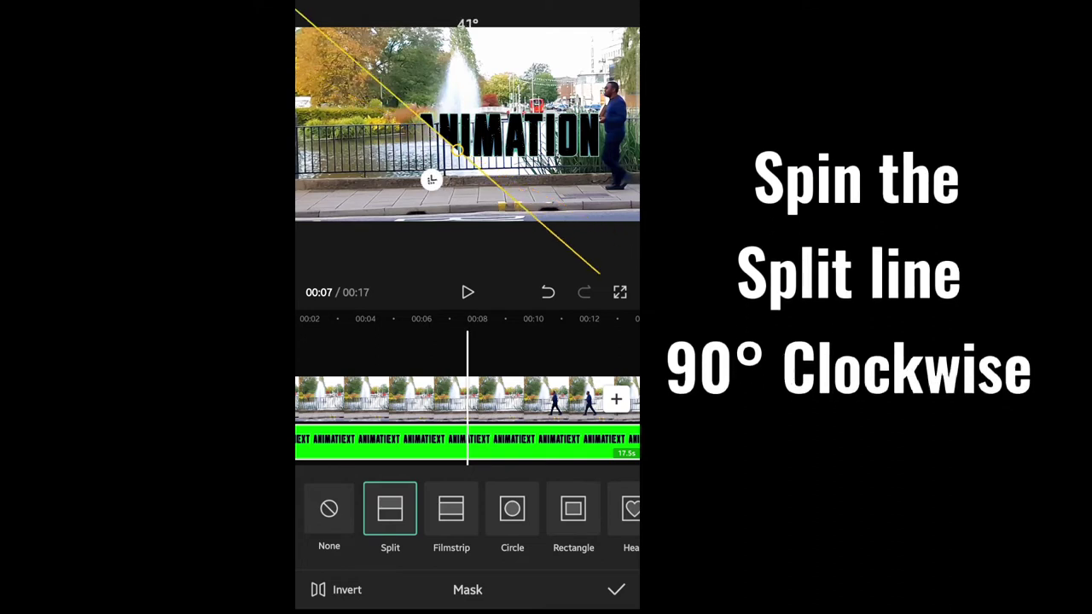
left_click_drag(431, 180, 426, 176)
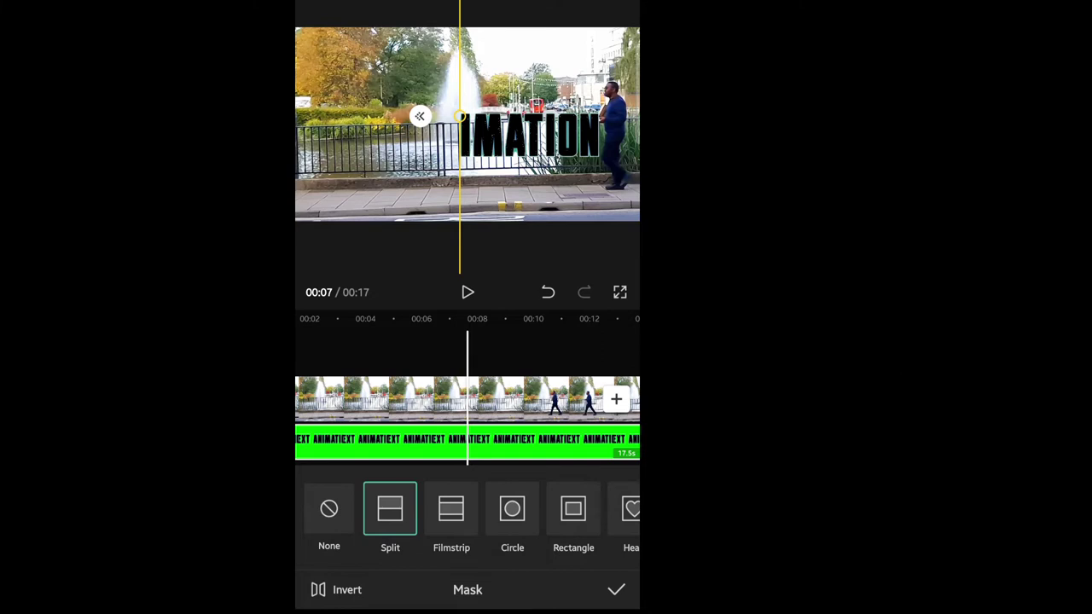
left_click_drag(512, 401, 510, 401)
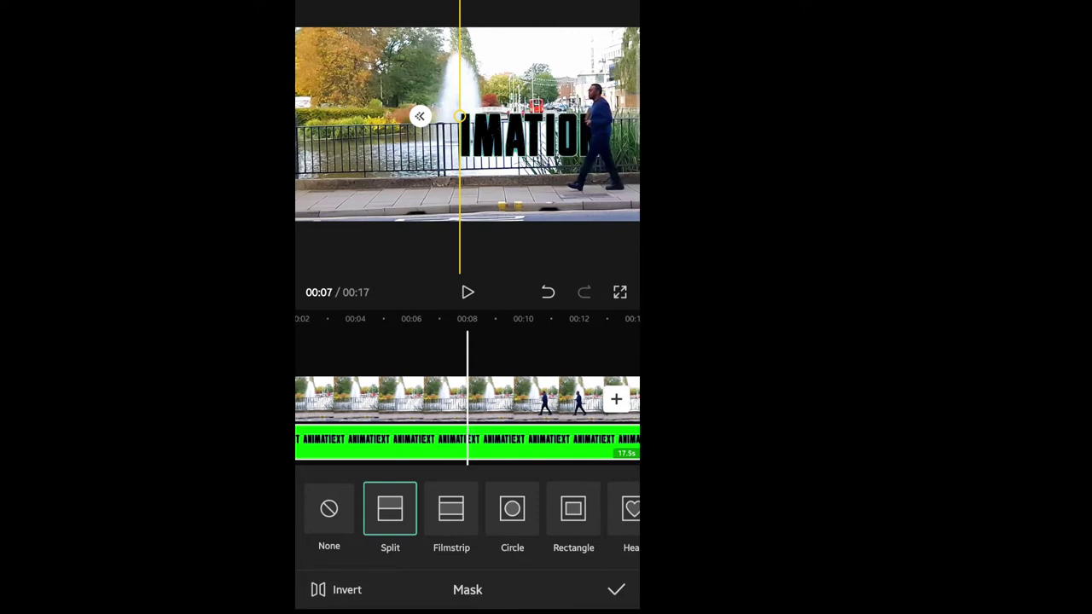
left_click(616, 589)
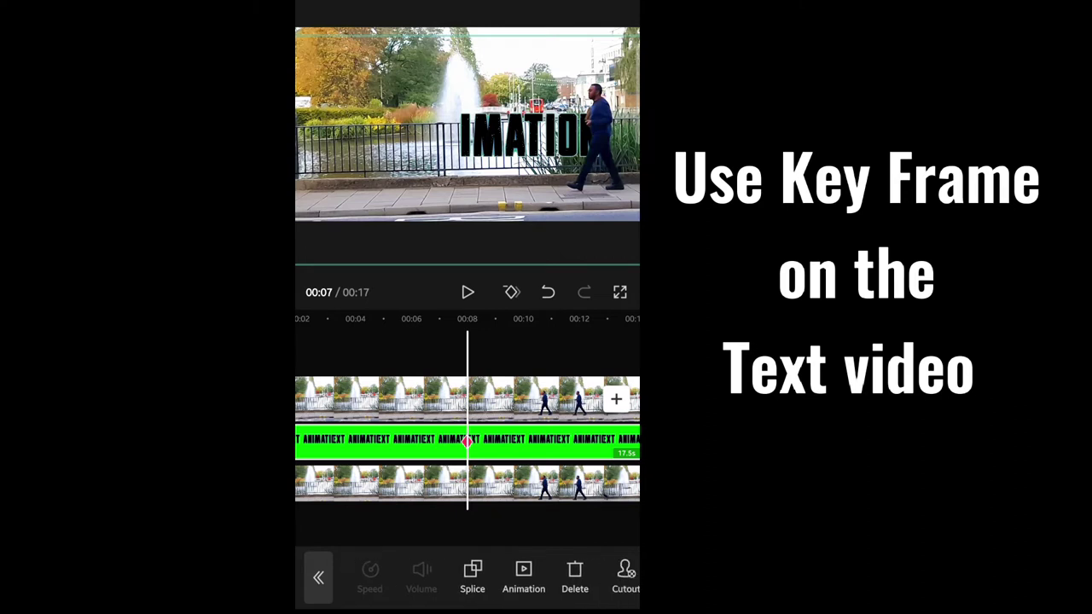
Step: Reopen the text clip's Mask and drag the split line to the right edge at 00:07
scroll(478, 577, "right", 3)
scroll(478, 578, "left", 3)
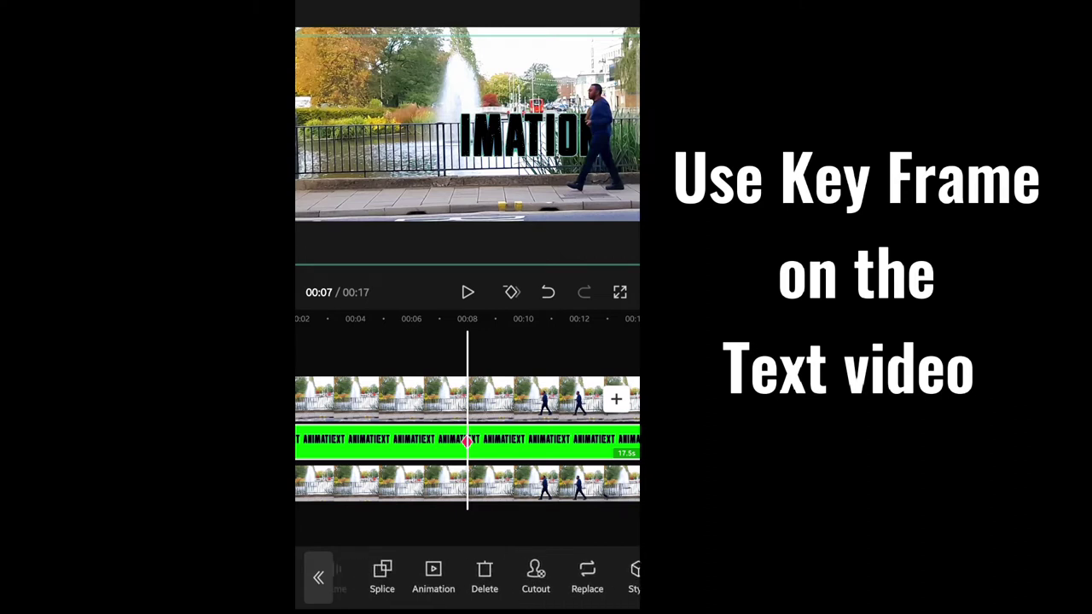
scroll(477, 577, "right", 5)
scroll(477, 577, "right", 2)
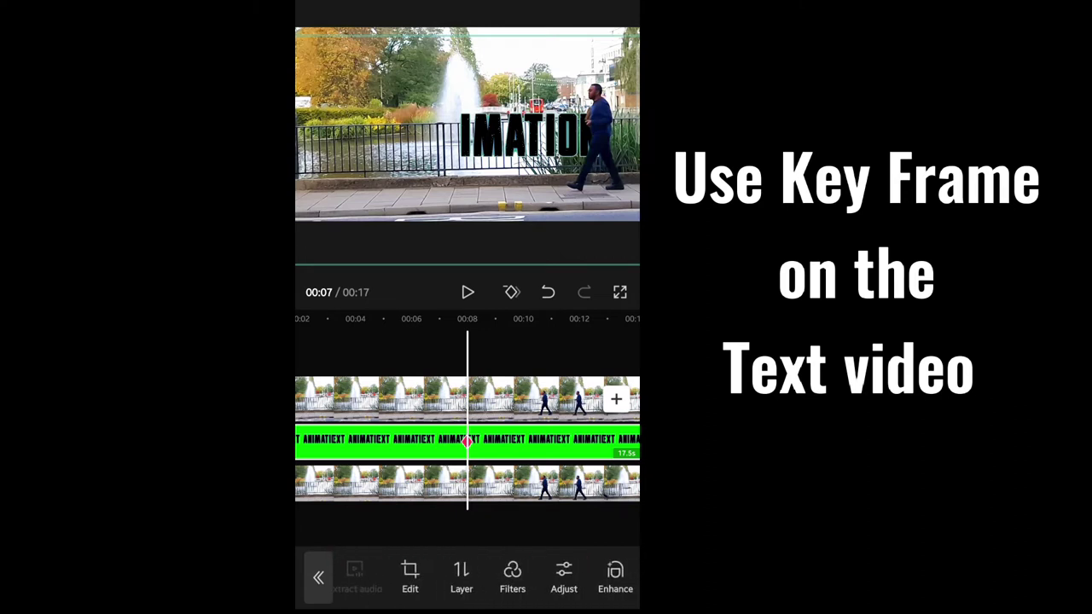
scroll(477, 578, "right", 3)
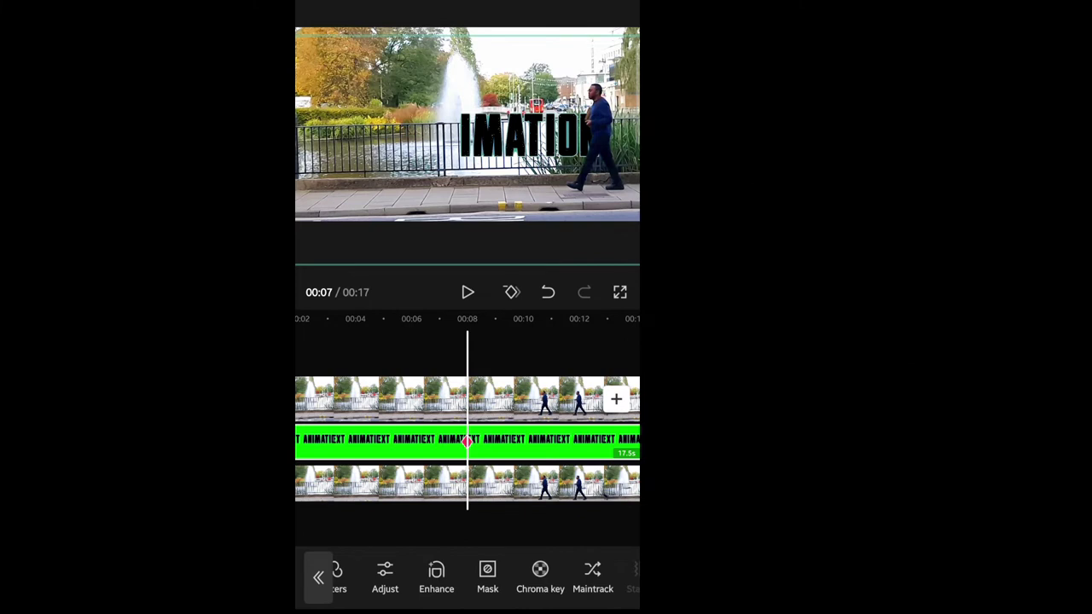
left_click(487, 576)
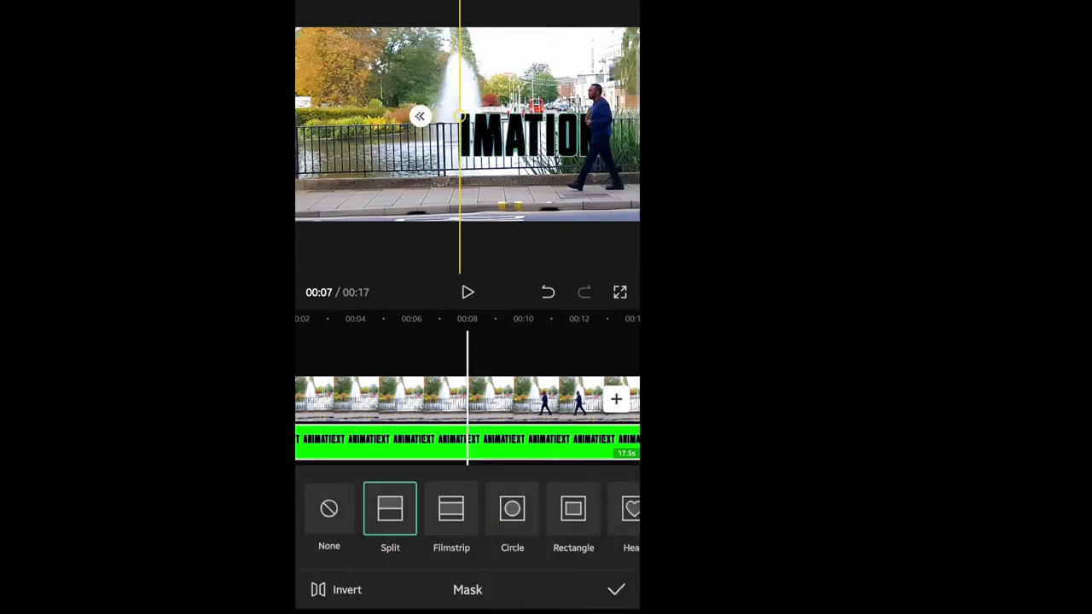
left_click_drag(459, 116, 511, 116)
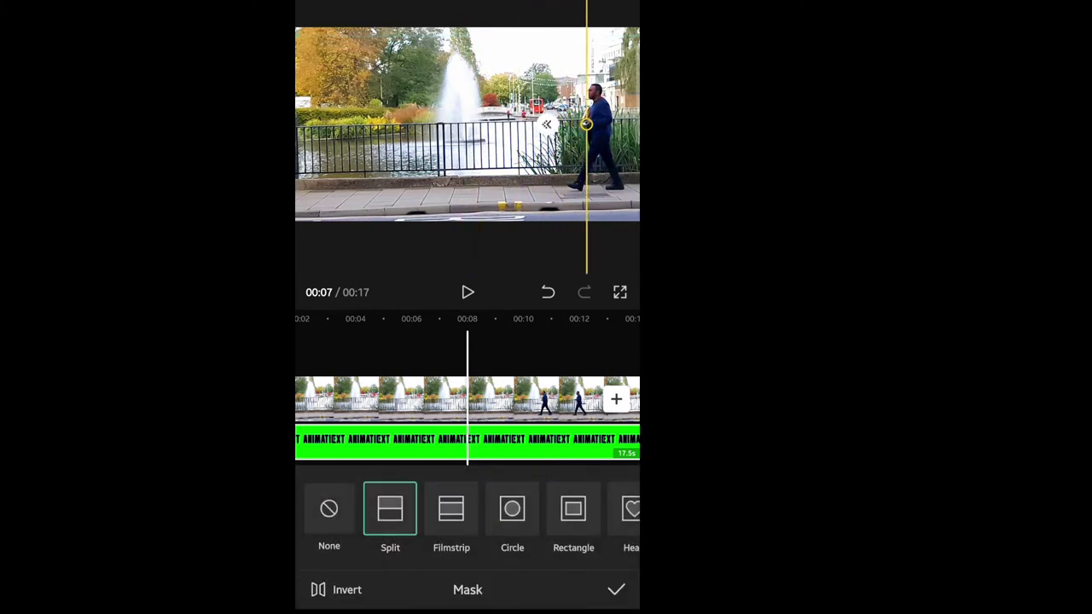
left_click_drag(601, 127, 604, 127)
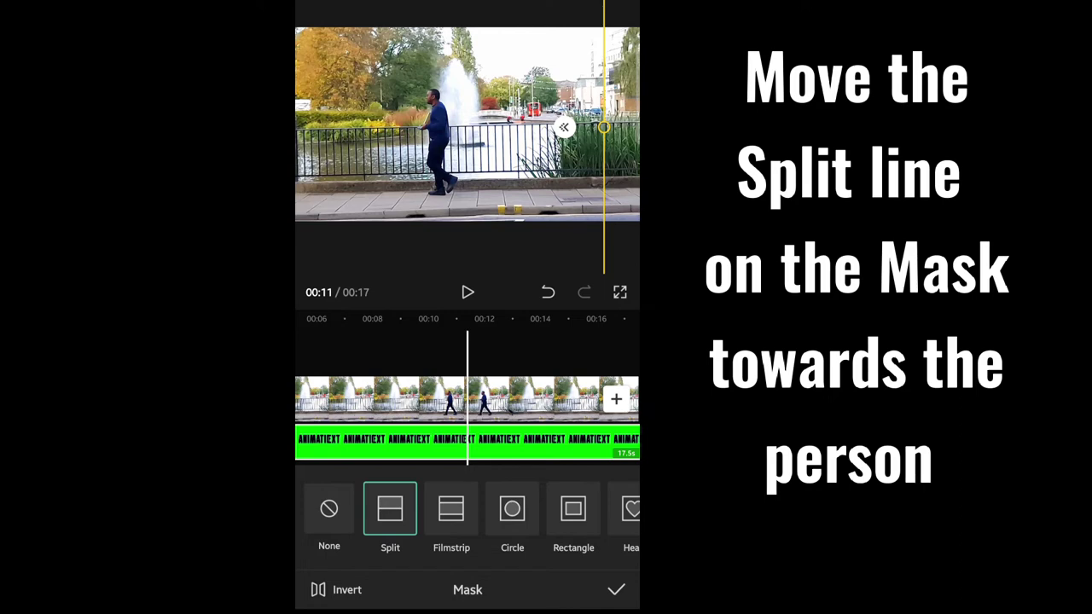
Step: Keyframe the split line moving left with the walking man through 00:13 and 00:14
left_click_drag(604, 127, 538, 134)
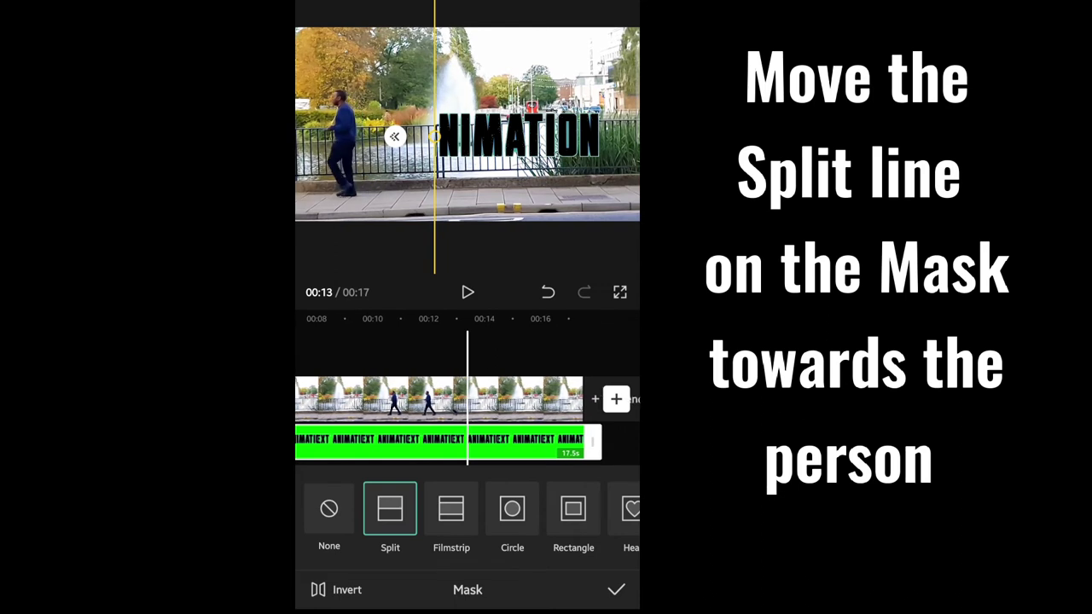
left_click_drag(426, 401, 439, 401)
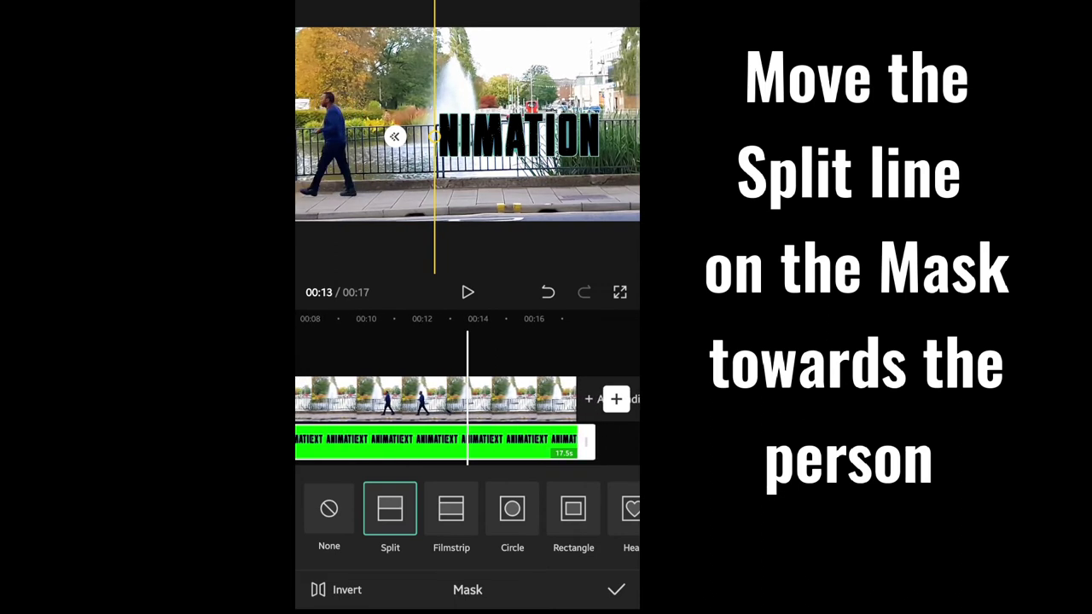
left_click_drag(406, 133, 346, 134)
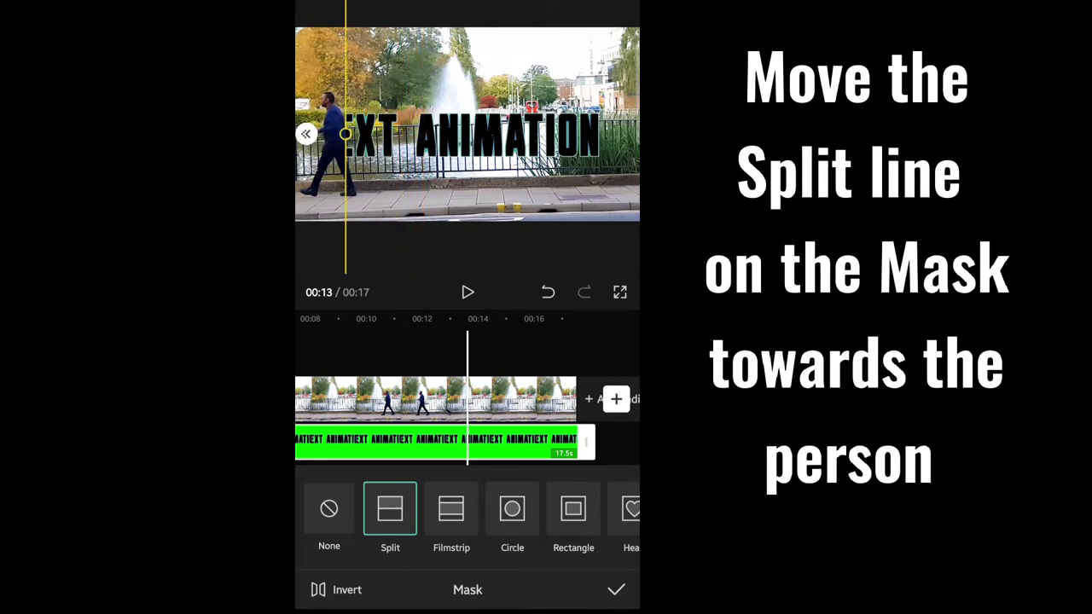
left_click_drag(435, 399, 419, 399)
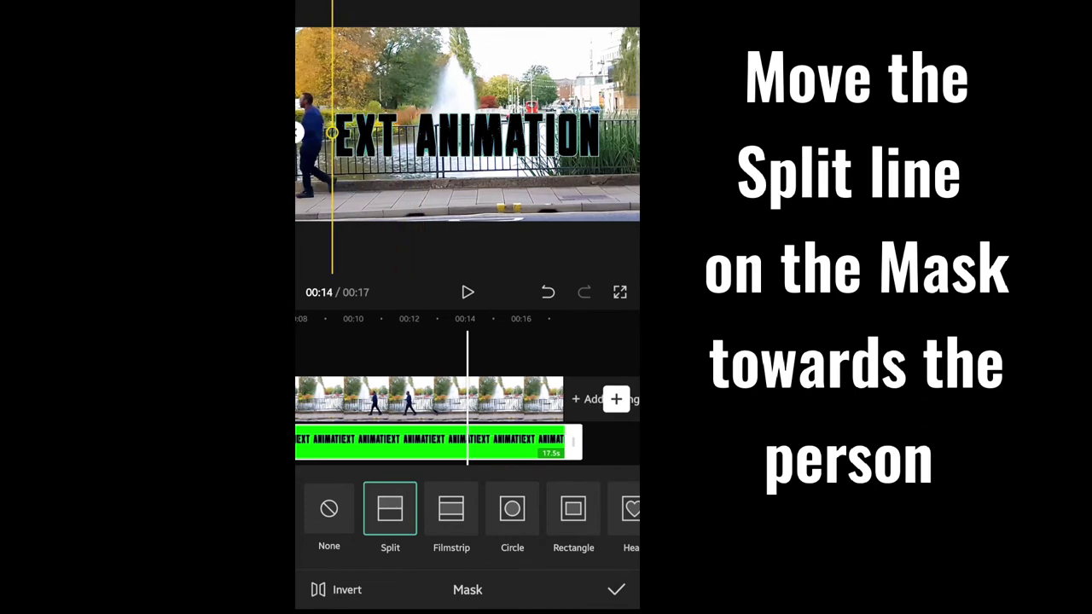
left_click_drag(331, 132, 297, 131)
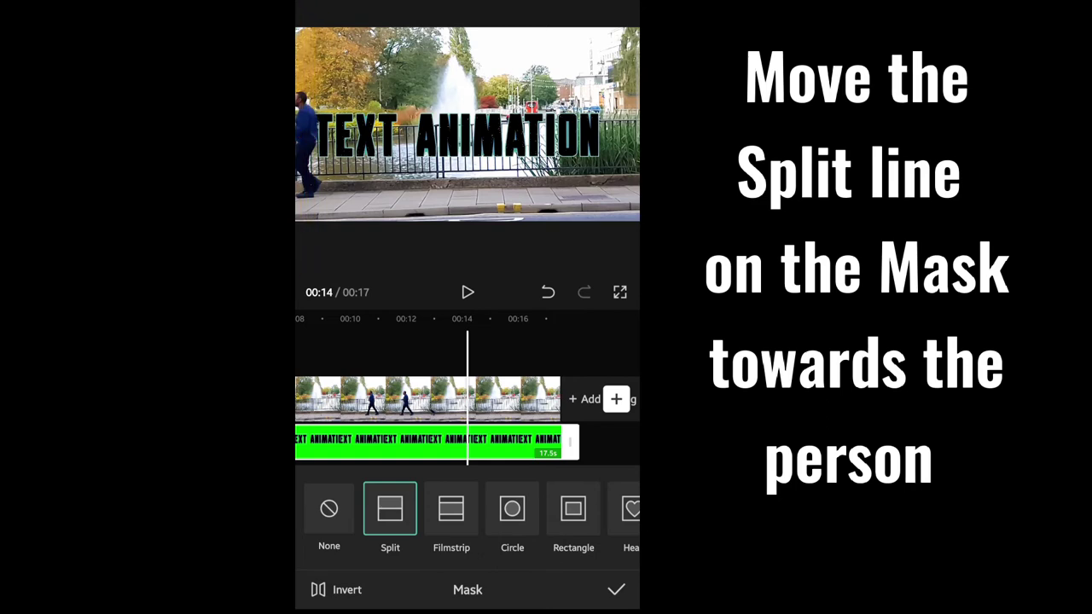
left_click(616, 589)
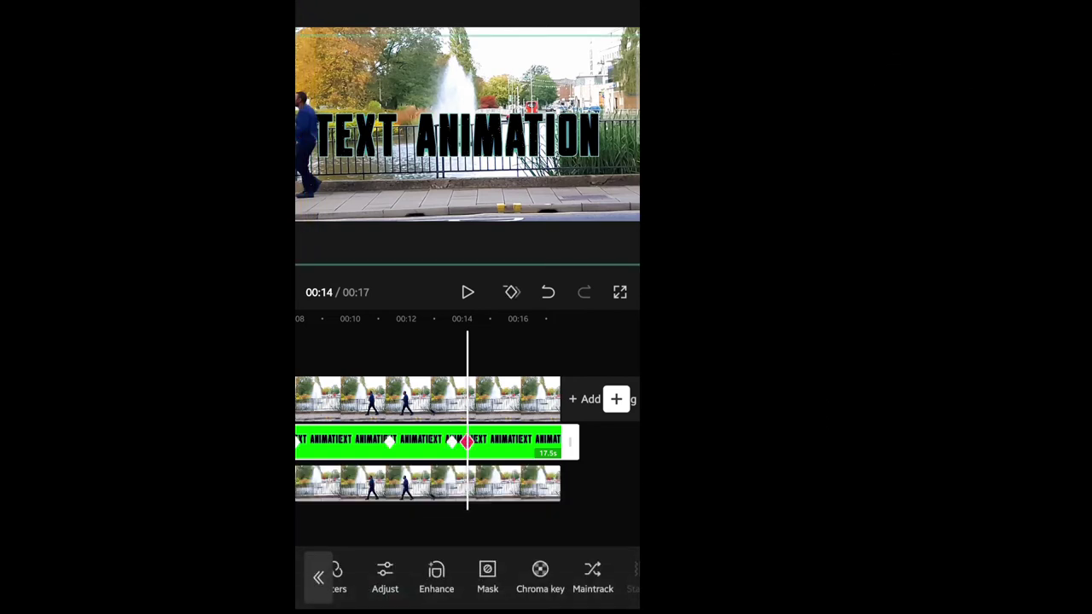